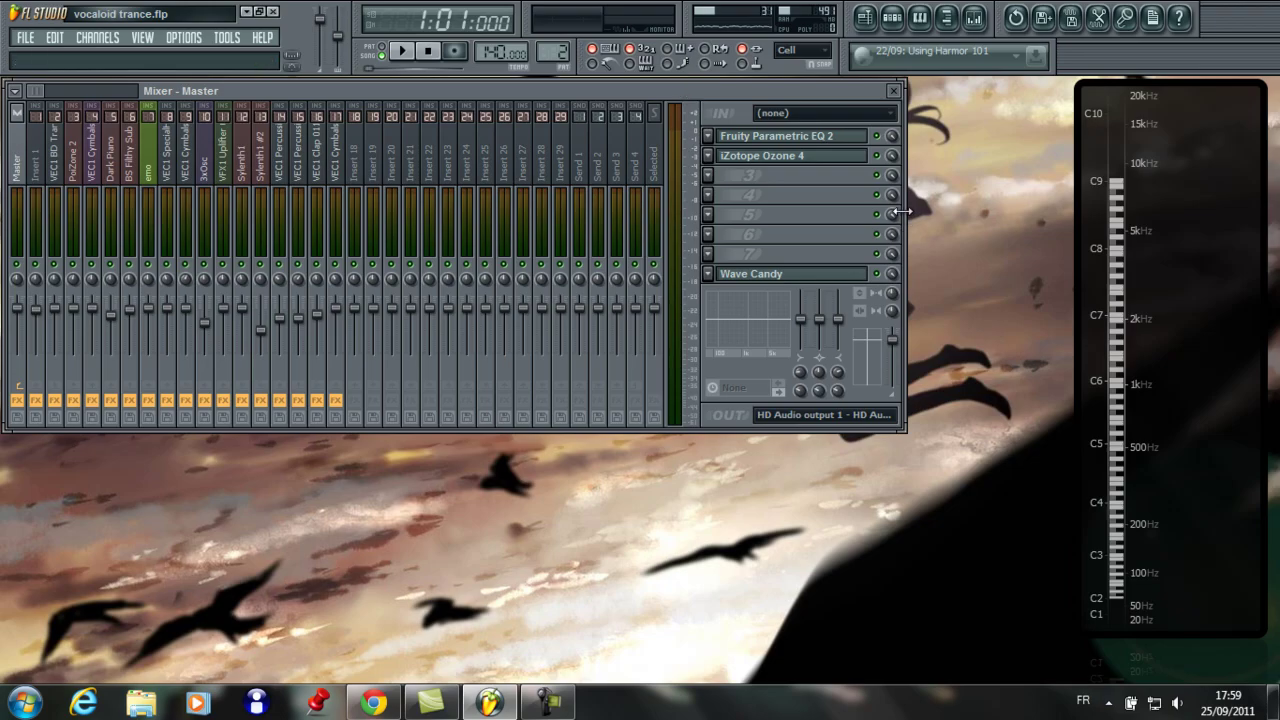
- Narrow the Mixer window, arrange it and the Wave Candy spectrum display side by side, and start playing the song
drag(905, 211, 677, 205)
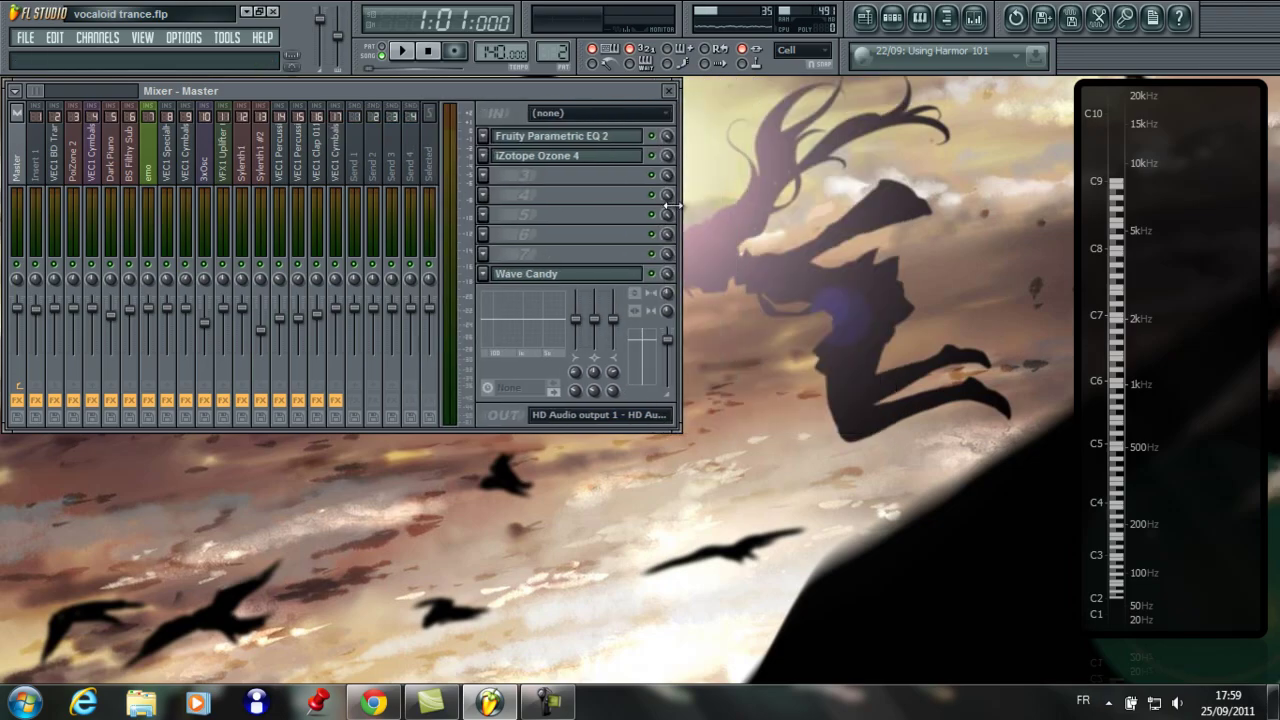
drag(572, 88, 583, 314)
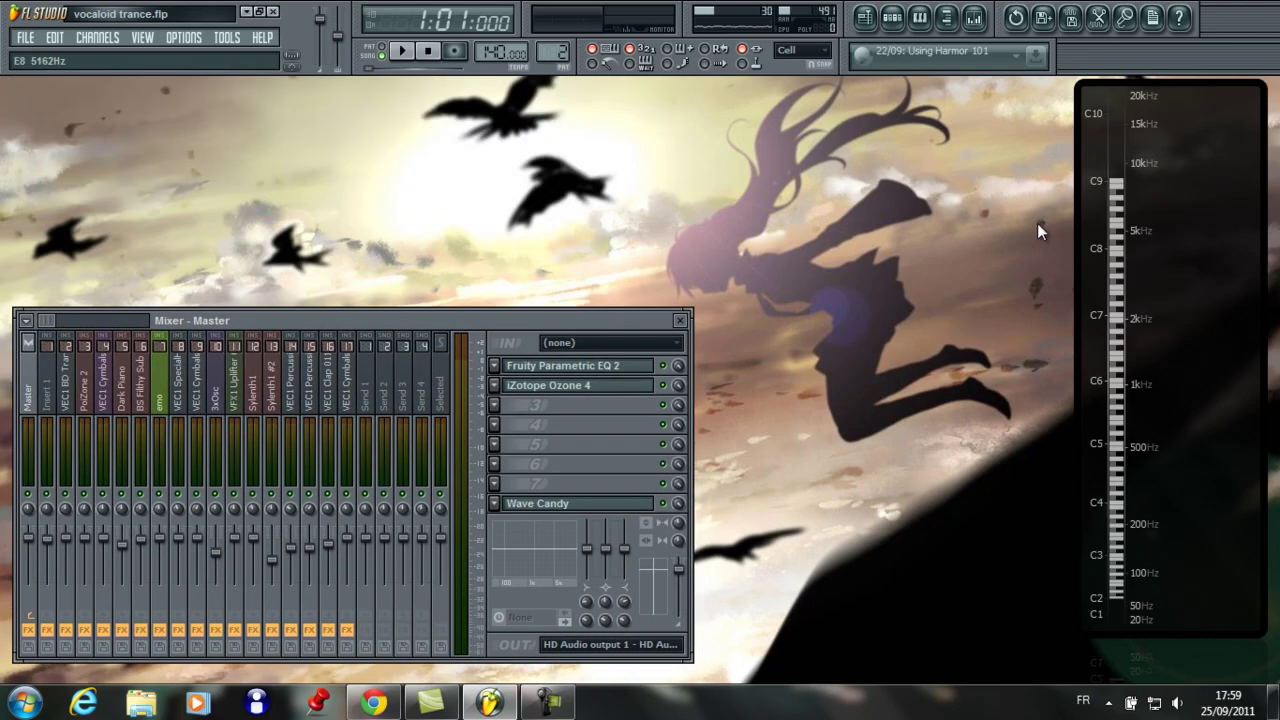
drag(1145, 330, 1086, 342)
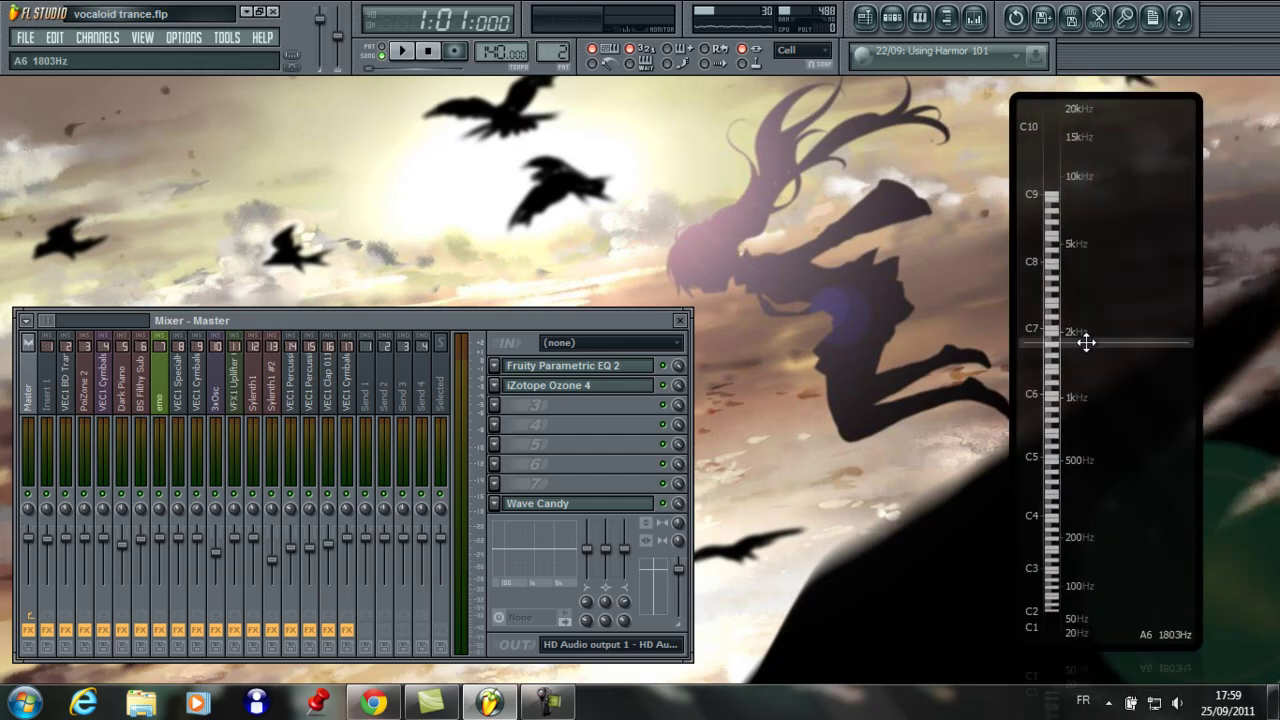
click(404, 51)
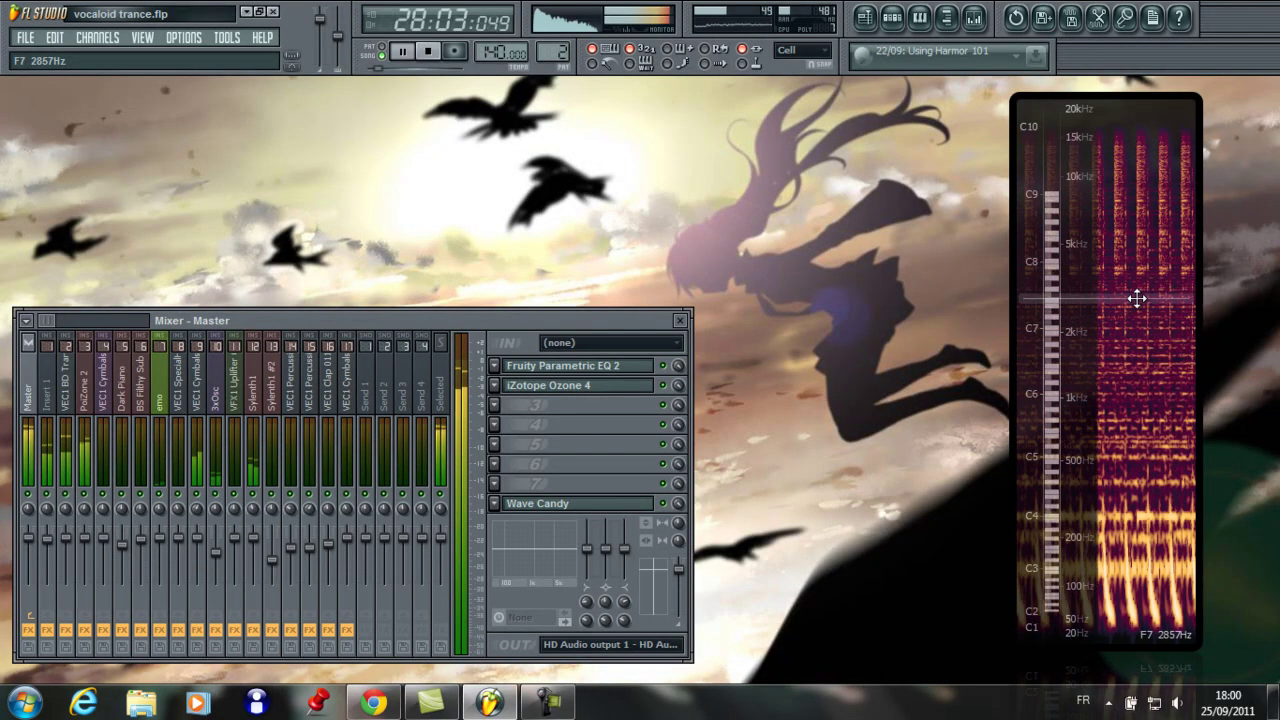
- View the effects on the emo mixer track and look through Pattern 1 to Pattern 3 in the step sequencer
click(166, 398)
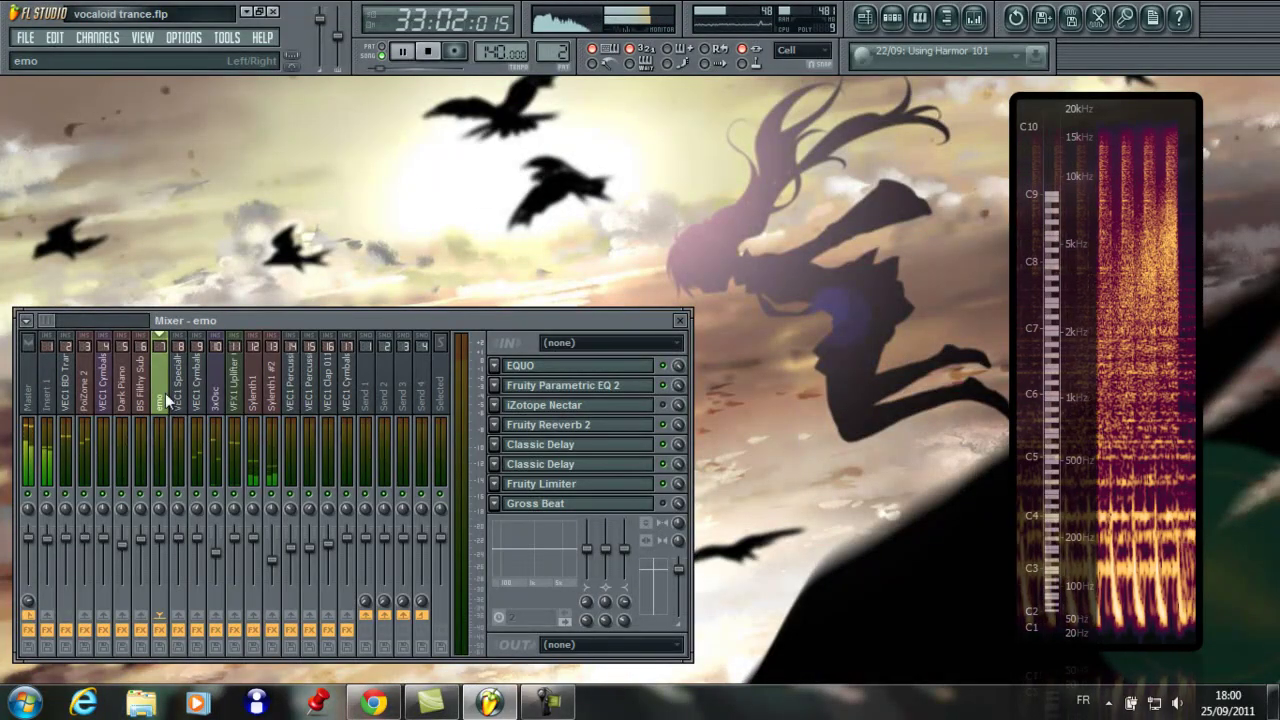
click(905, 17)
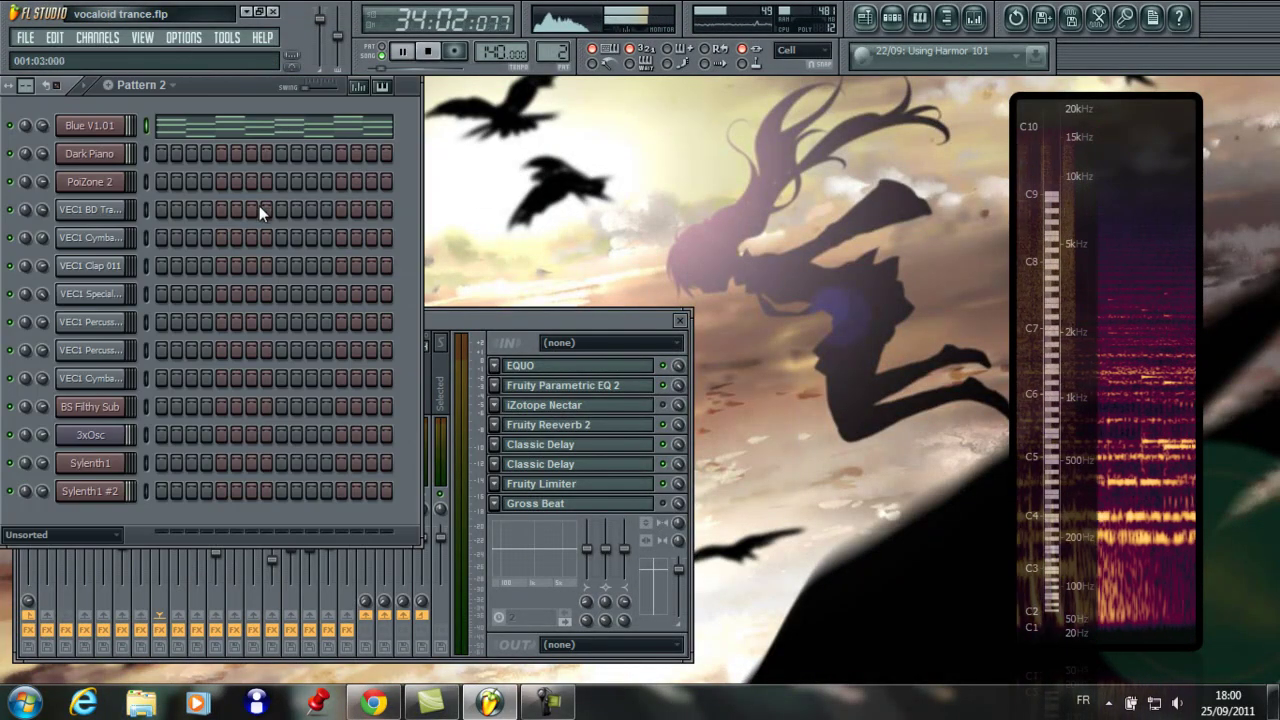
click(141, 85)
click(140, 98)
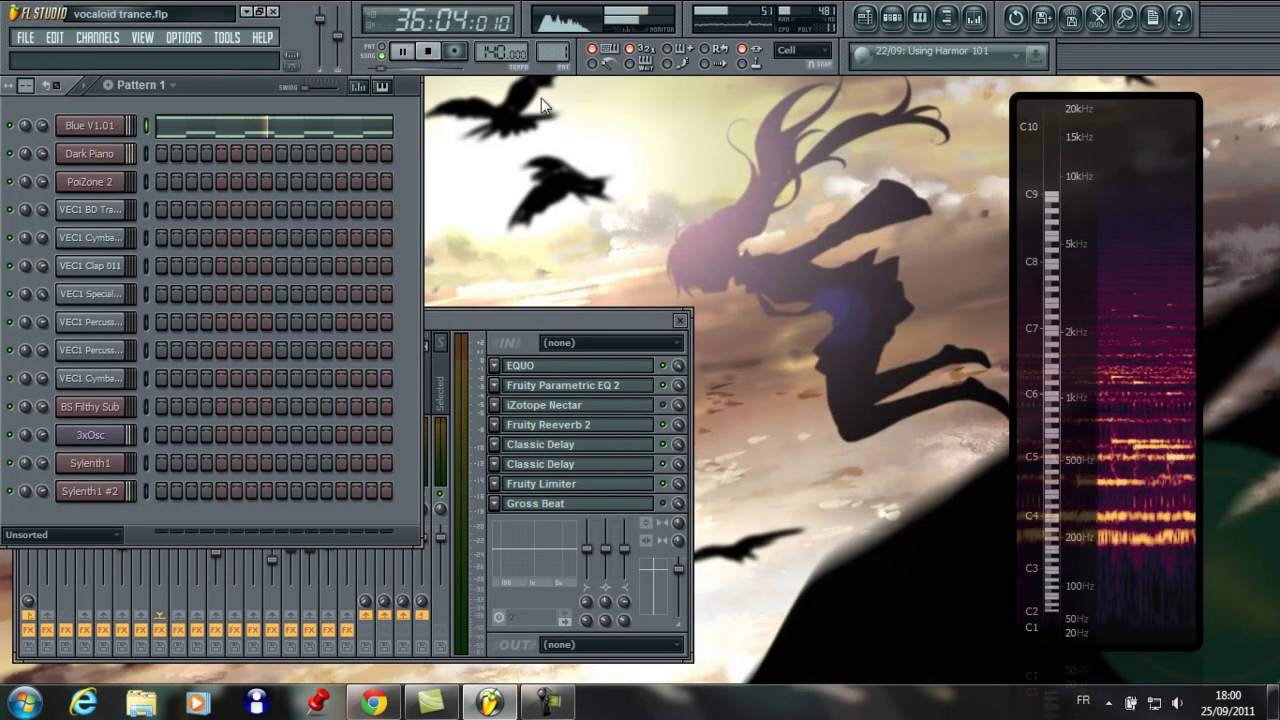
drag(554, 52, 558, 36)
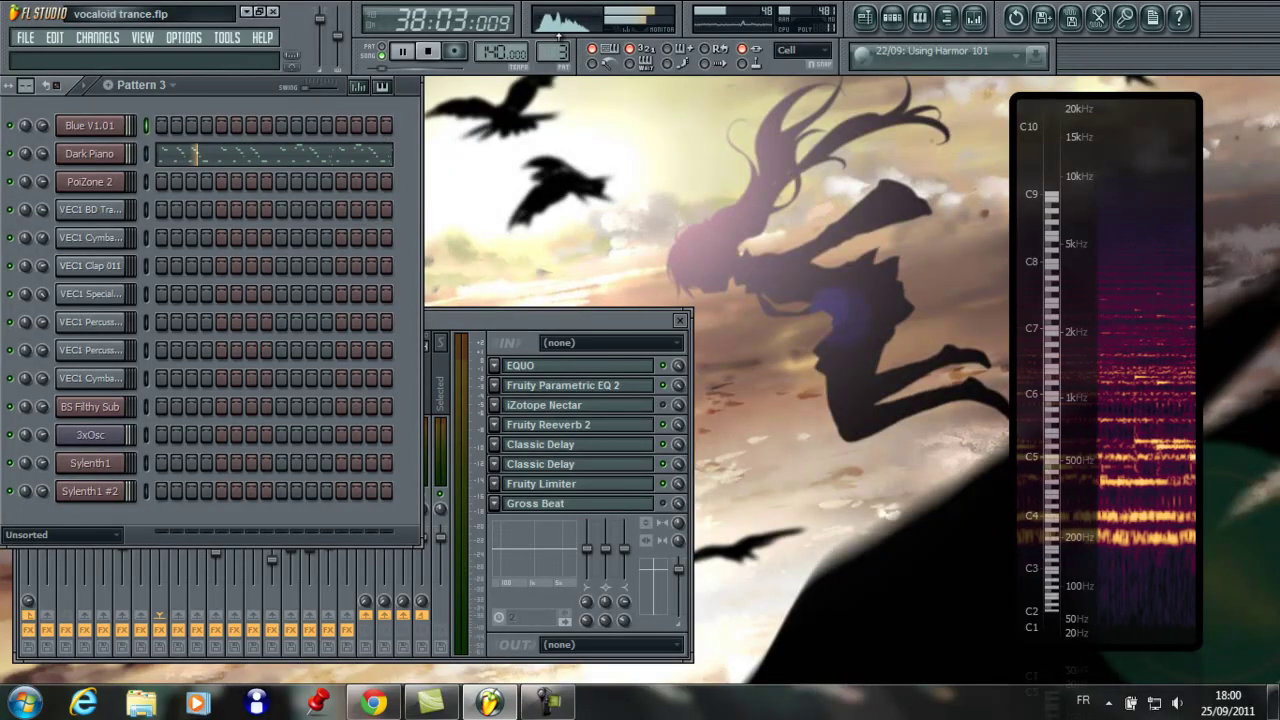
- View the Dark Piano channel's FL Keys instrument and its full Pattern 3 piano roll, moving the spectrum display out of the way
click(100, 155)
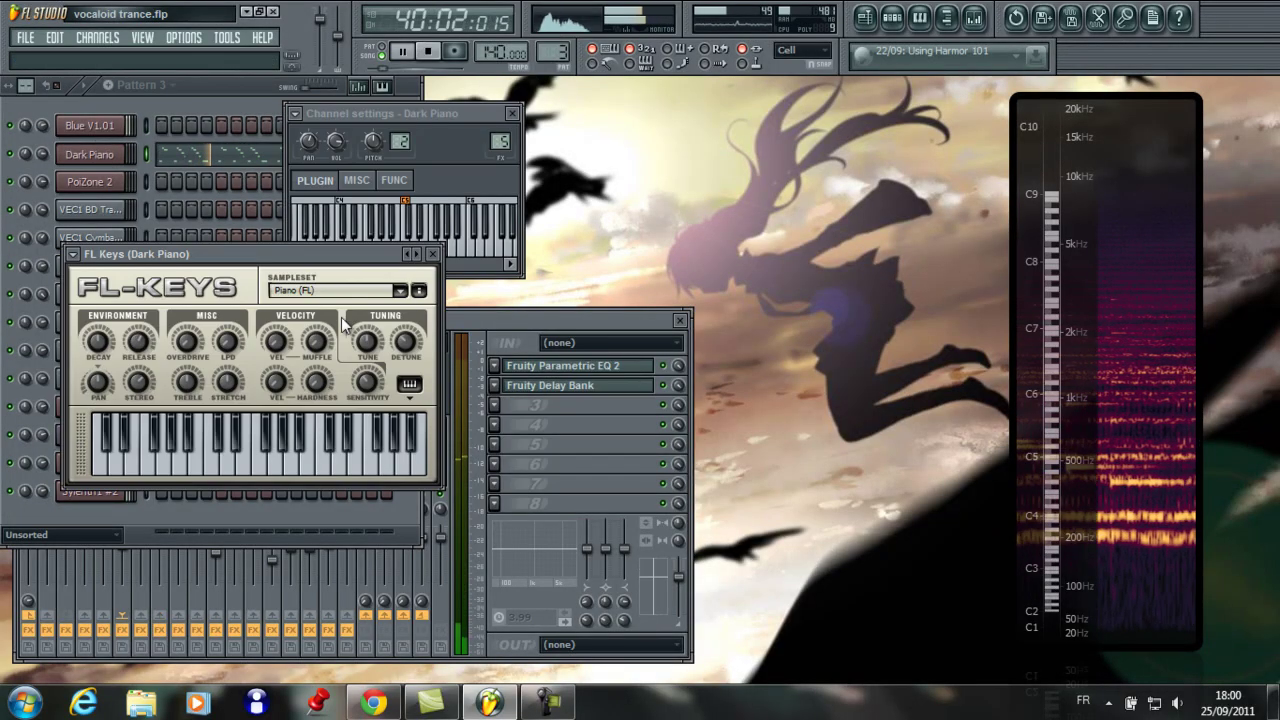
click(435, 257)
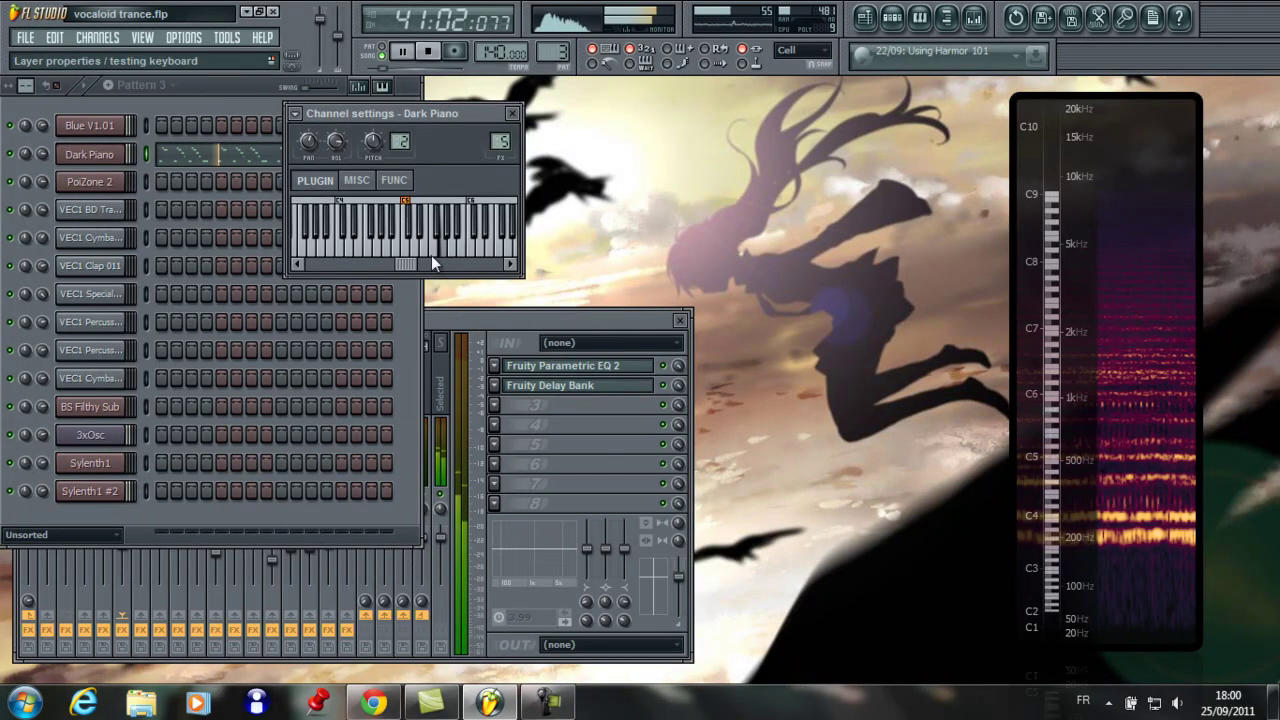
click(89, 155)
right_click(111, 153)
click(205, 155)
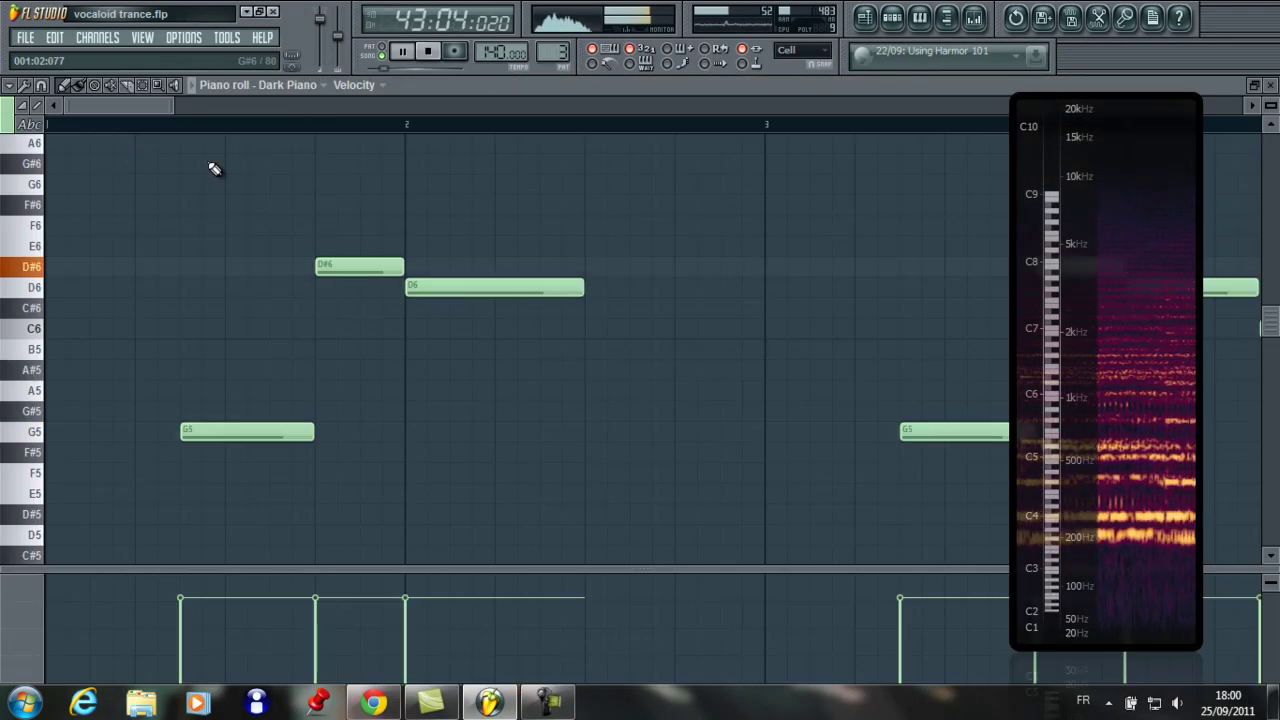
scroll(212, 164, down, 5)
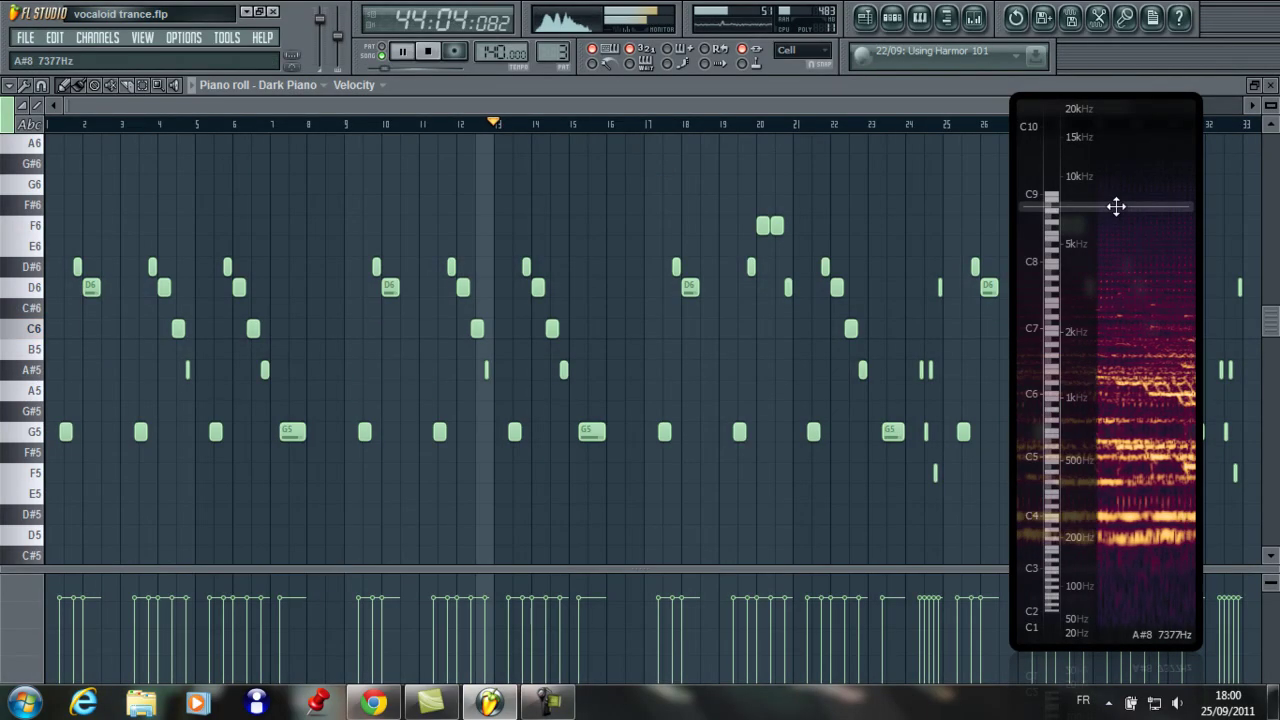
click(1117, 210)
drag(1126, 109, 1134, 107)
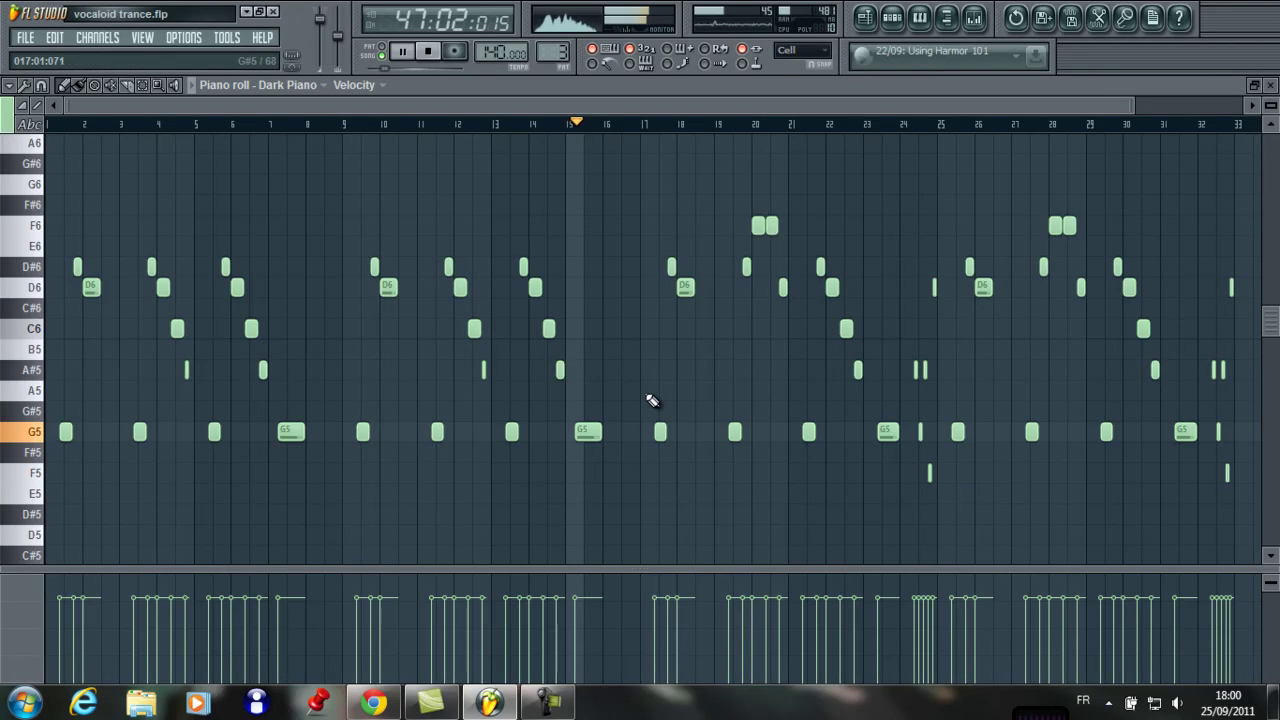
- Return to the step sequencer and look through the patterns from Pattern 4 up to kick #2
click(919, 22)
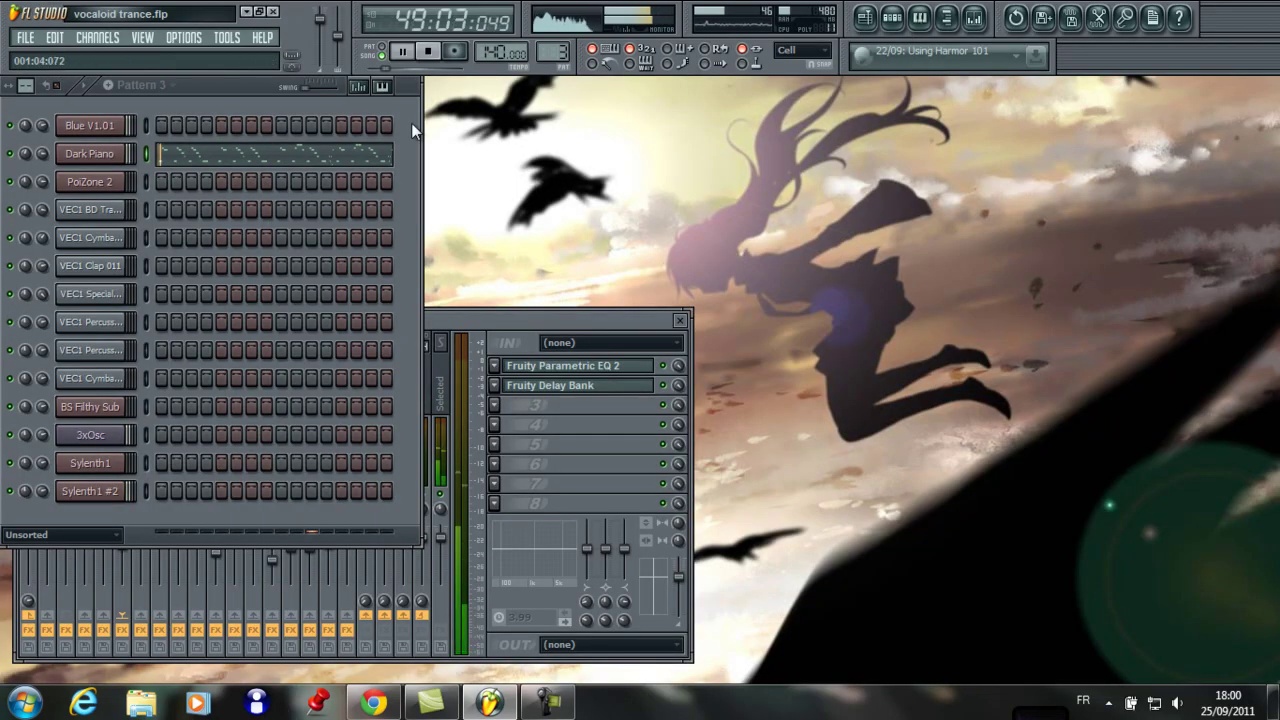
scroll(546, 38, up, 1)
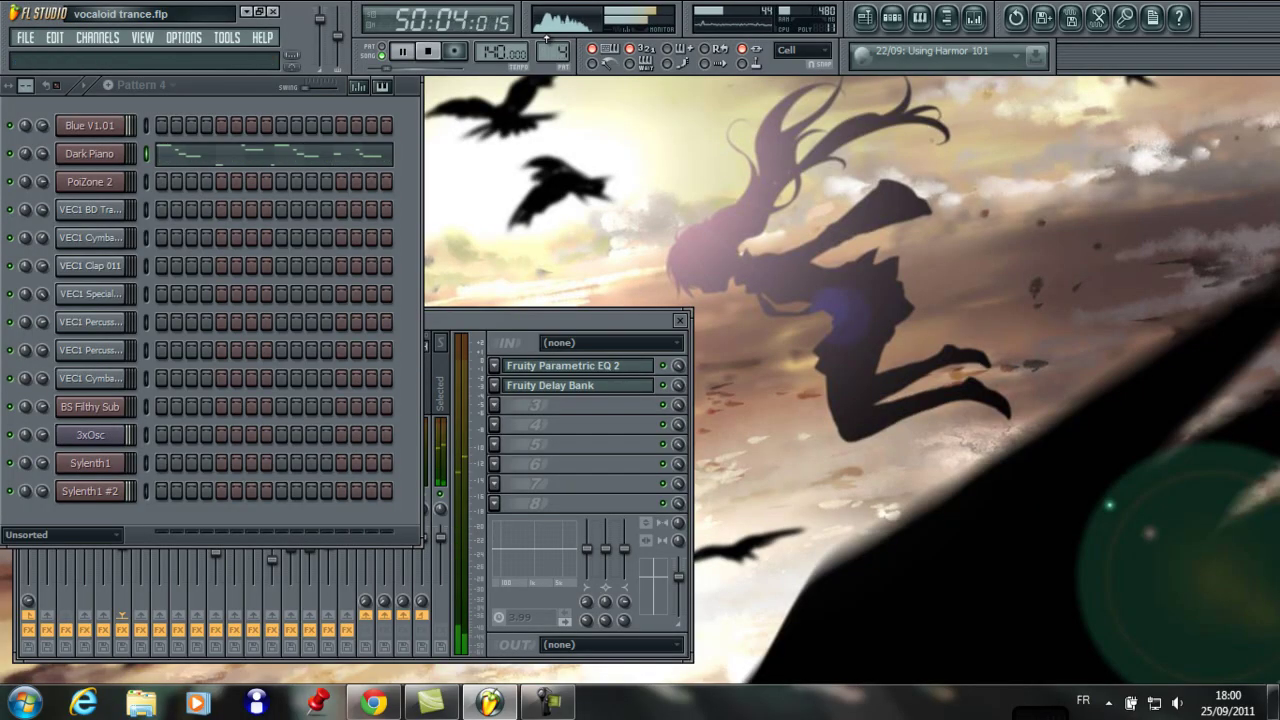
scroll(546, 38, up, 1)
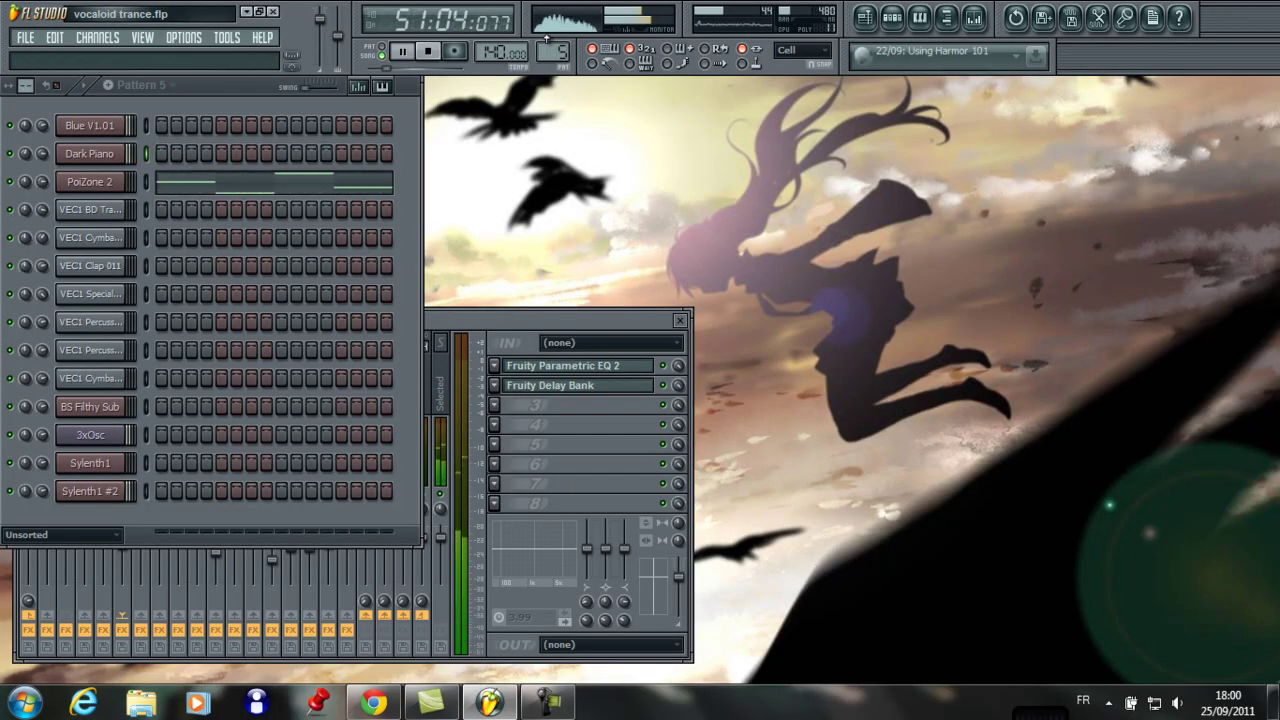
scroll(546, 38, up, 4)
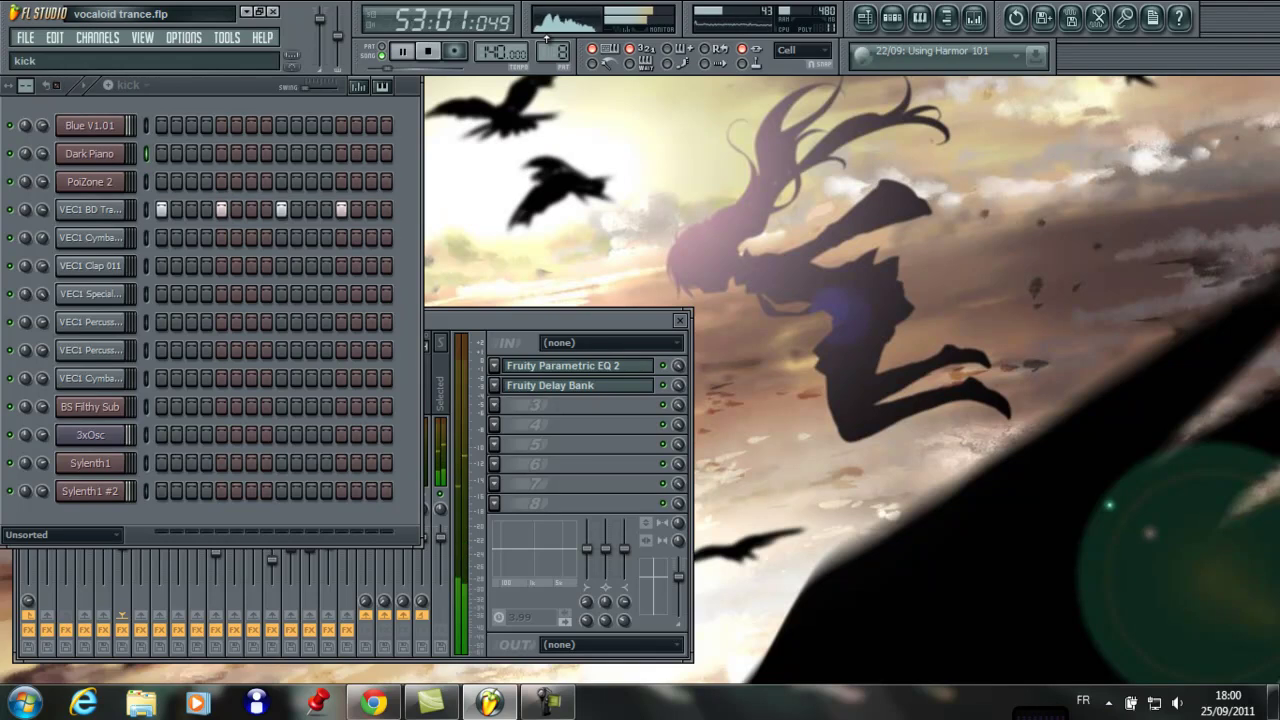
- Filter the channels to Audio clips, inspect the emo sample's channel settings, and restore the Unsorted channel filter
click(44, 537)
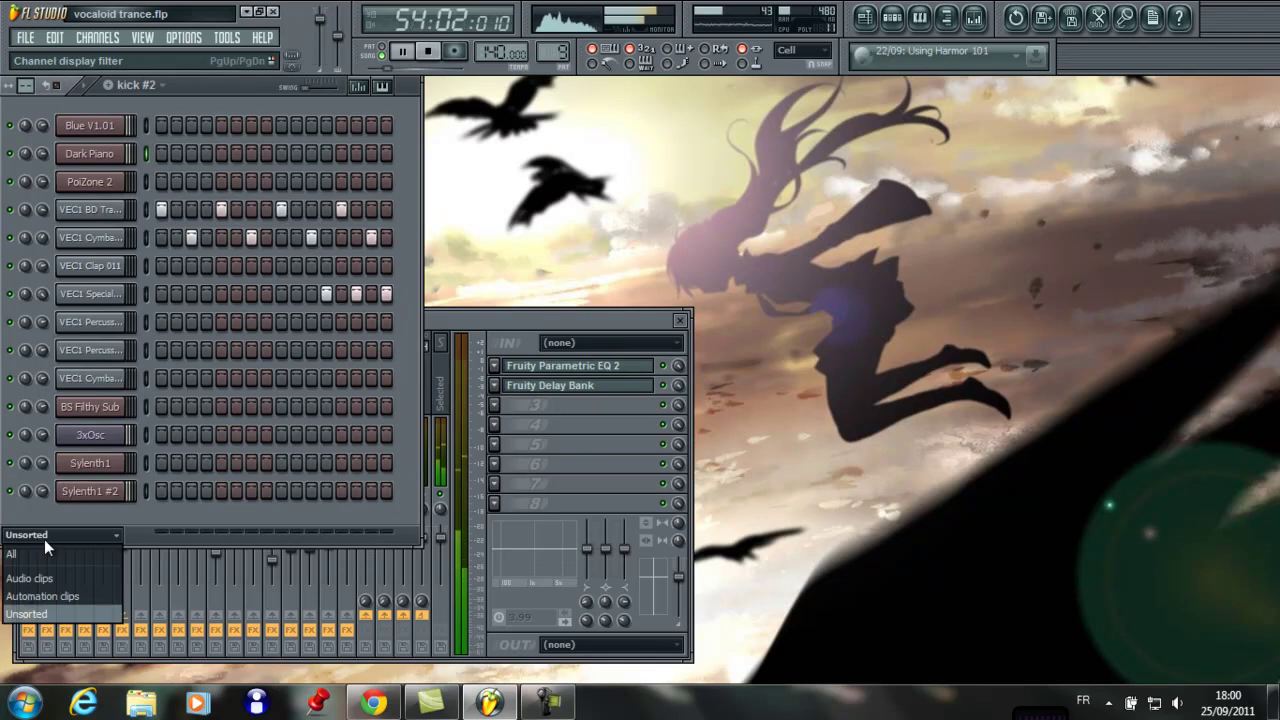
click(42, 583)
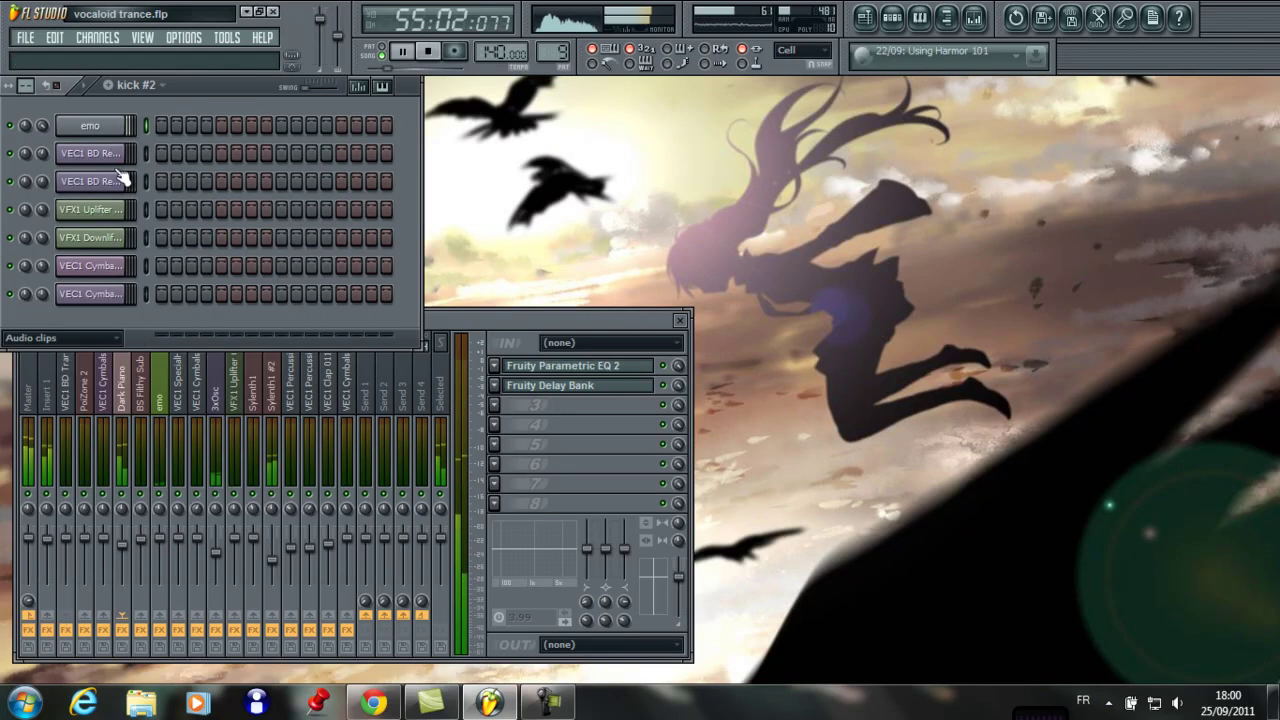
click(90, 127)
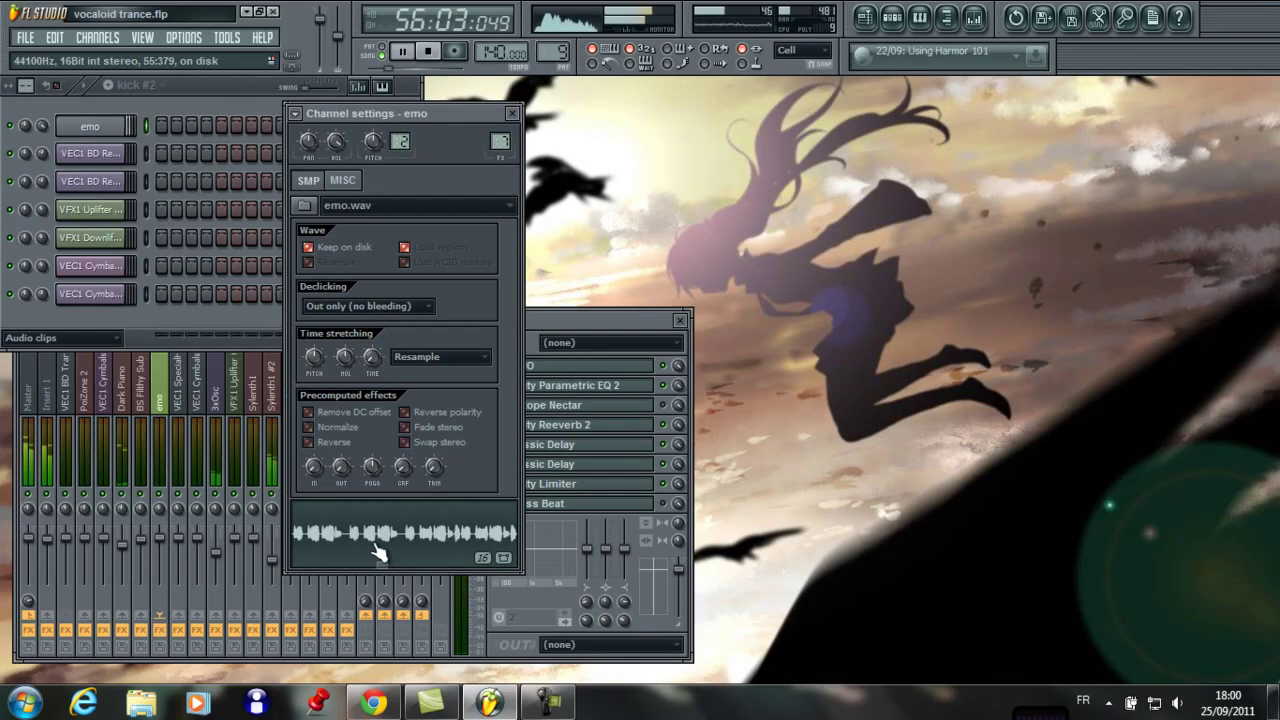
click(512, 113)
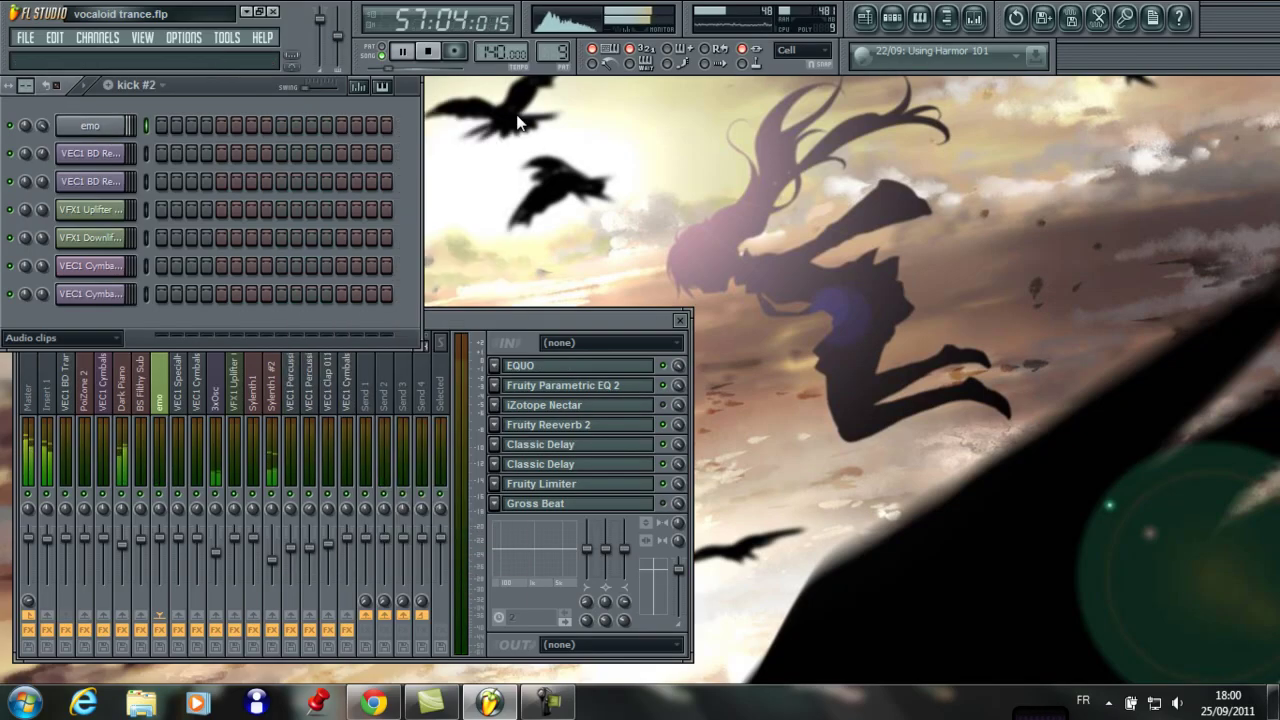
click(62, 338)
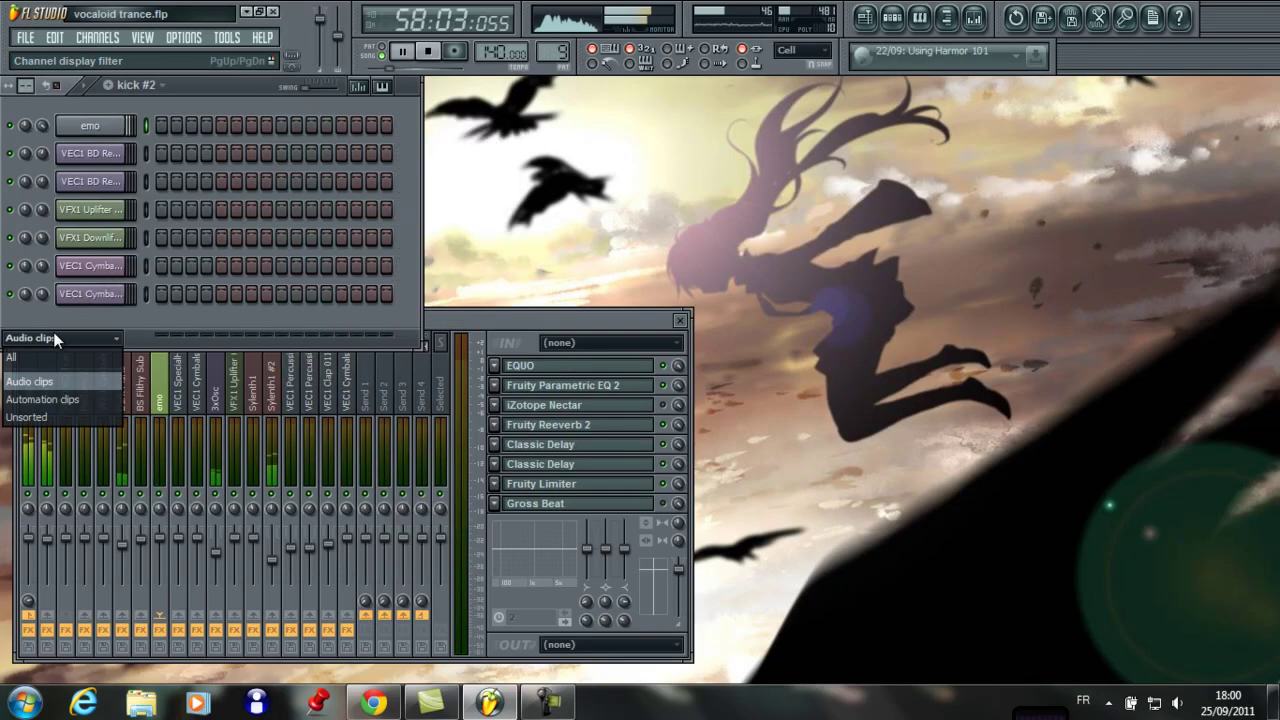
click(43, 412)
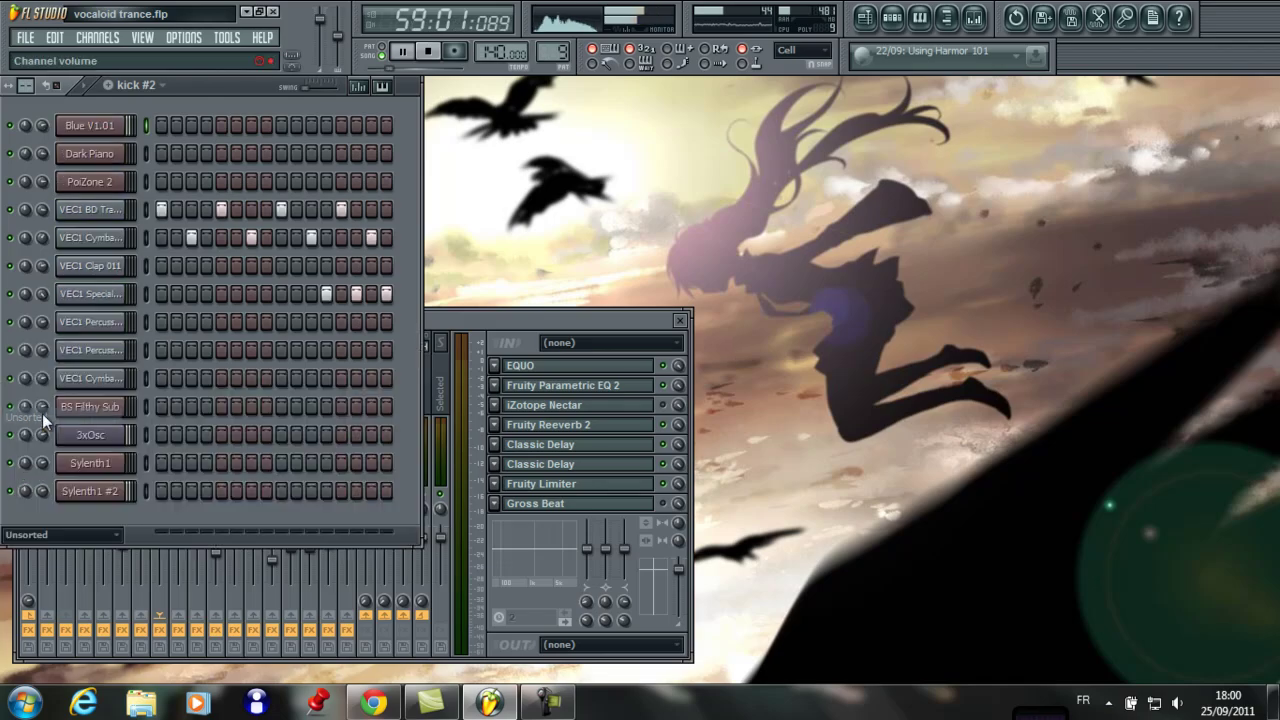
- Examine the song arrangement in the playlist, from the full overview to the clips around bars 72 to 134, and close it
click(891, 16)
click(864, 16)
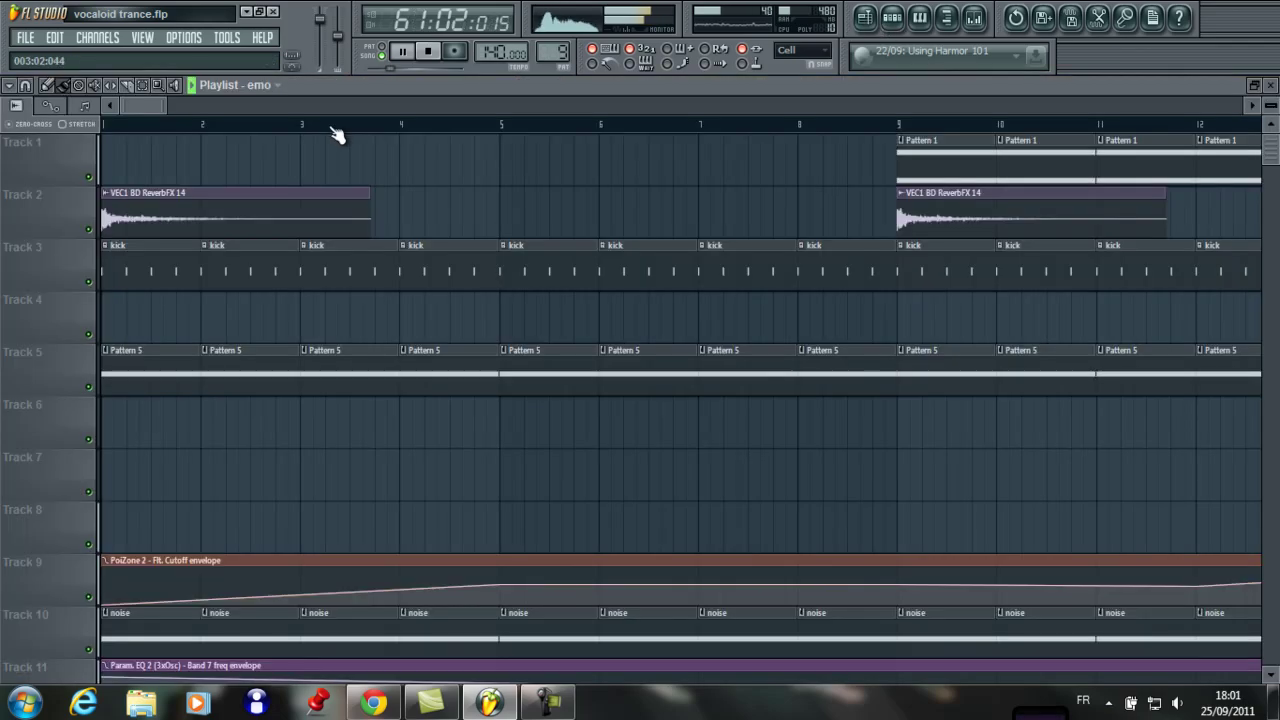
scroll(307, 131, down, 10)
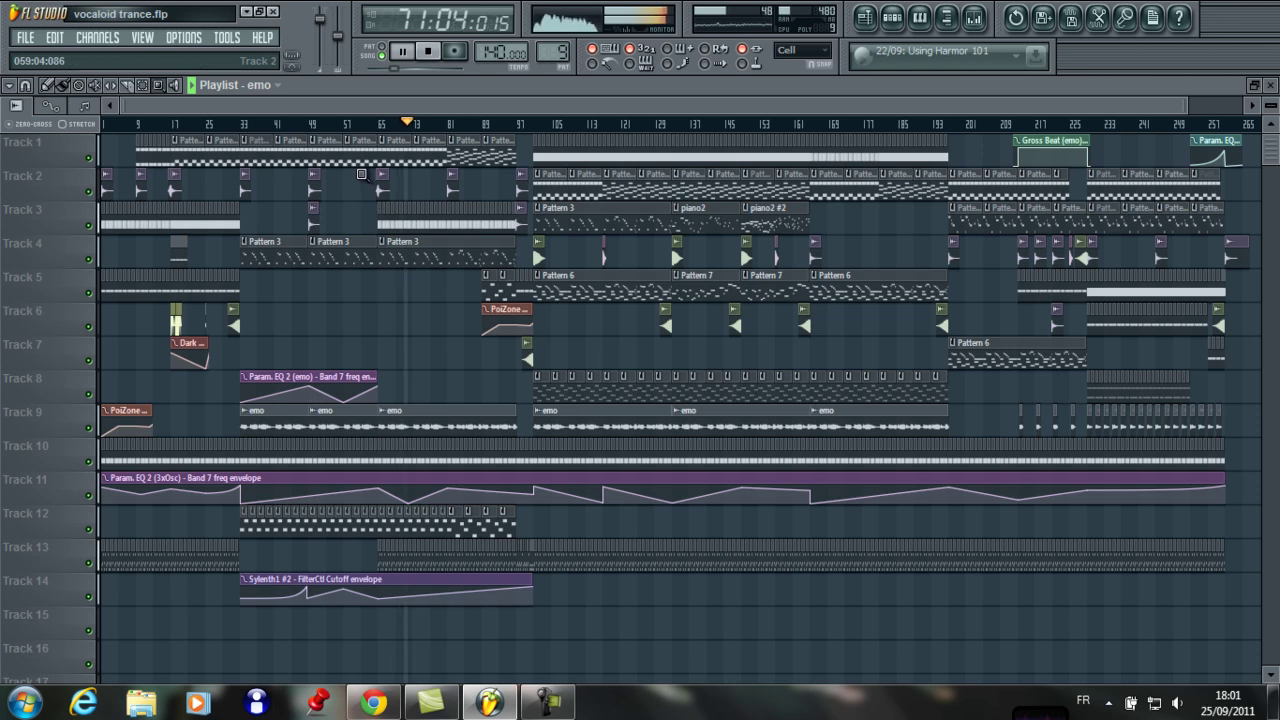
drag(354, 221, 556, 103)
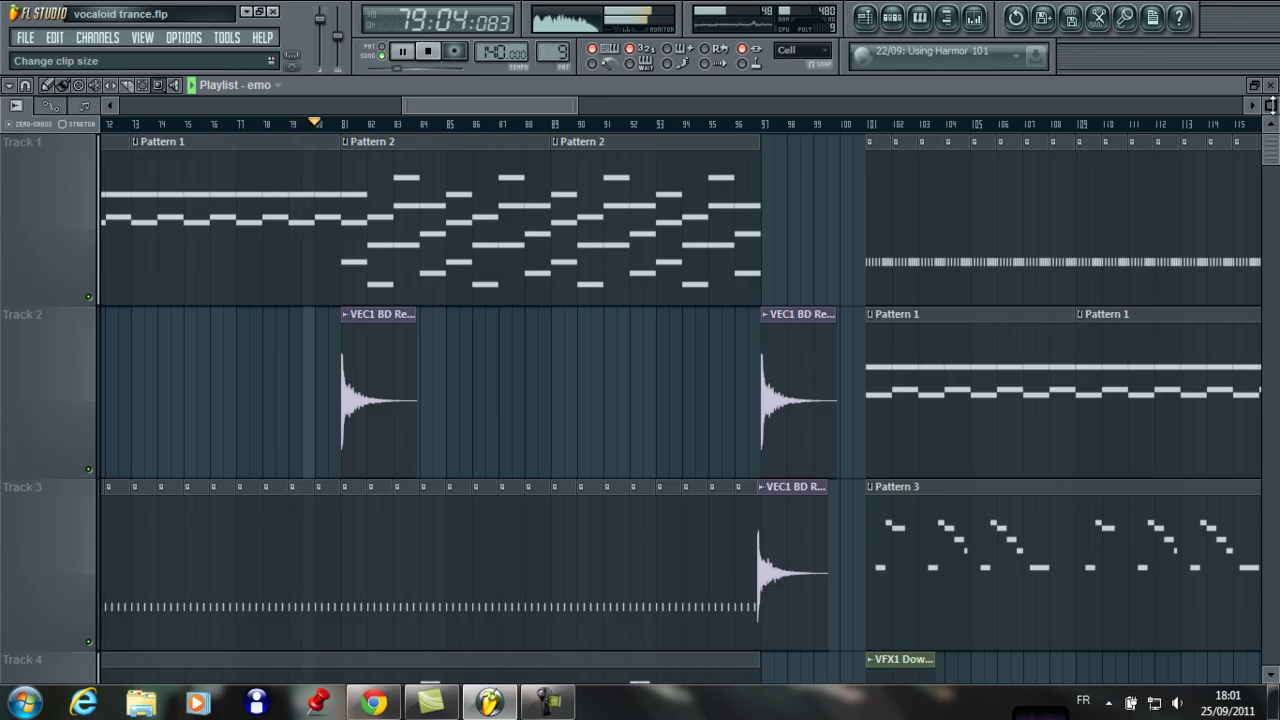
scroll(50, 106, down, 1)
drag(50, 106, 61, 240)
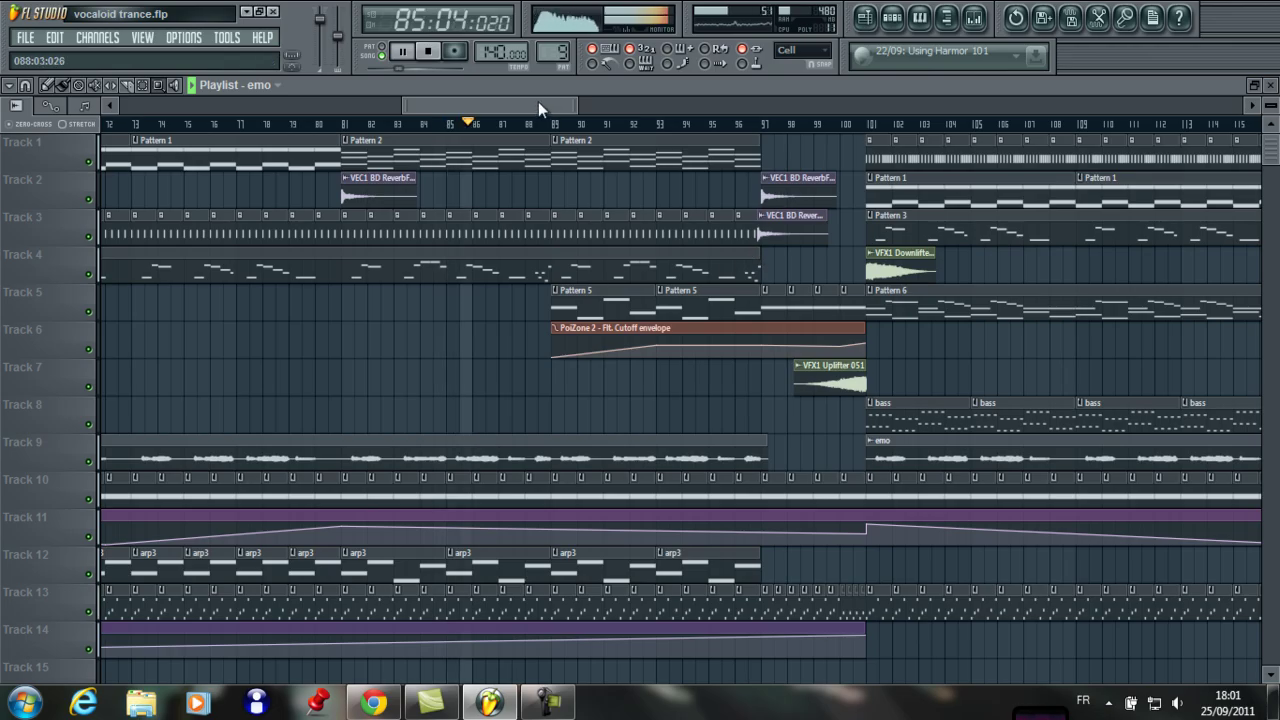
drag(538, 101, 587, 91)
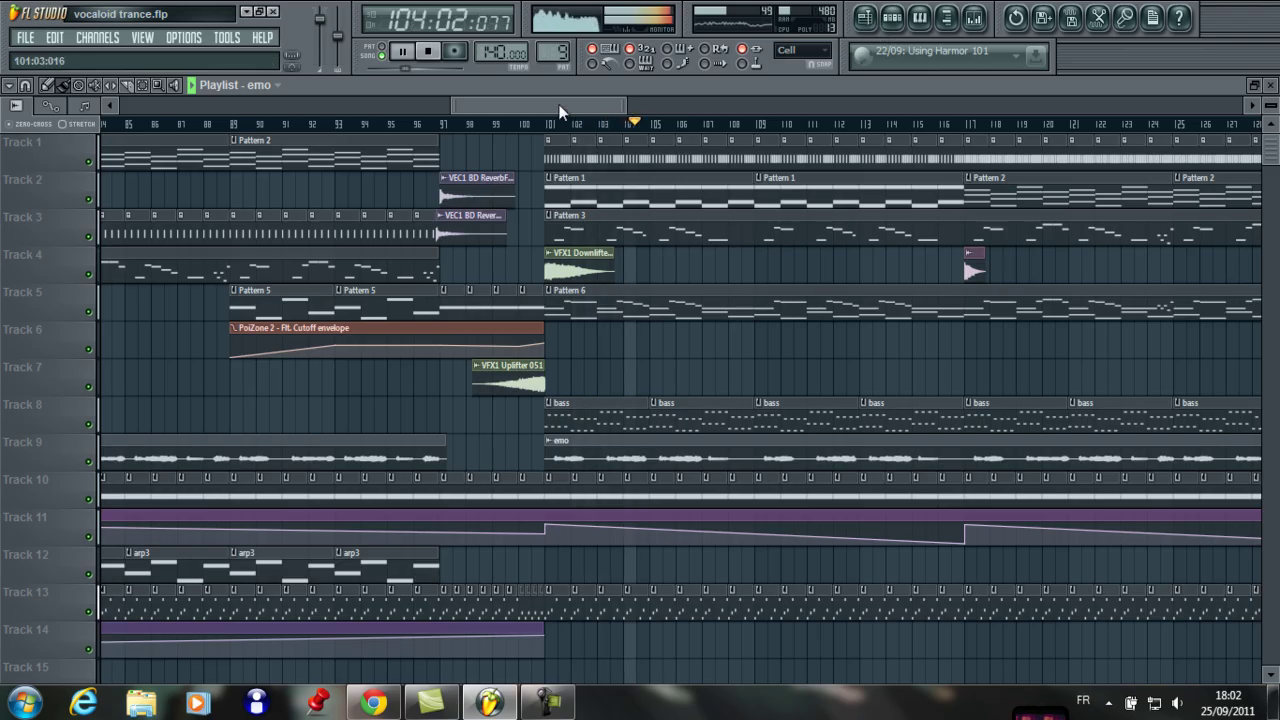
drag(560, 106, 568, 102)
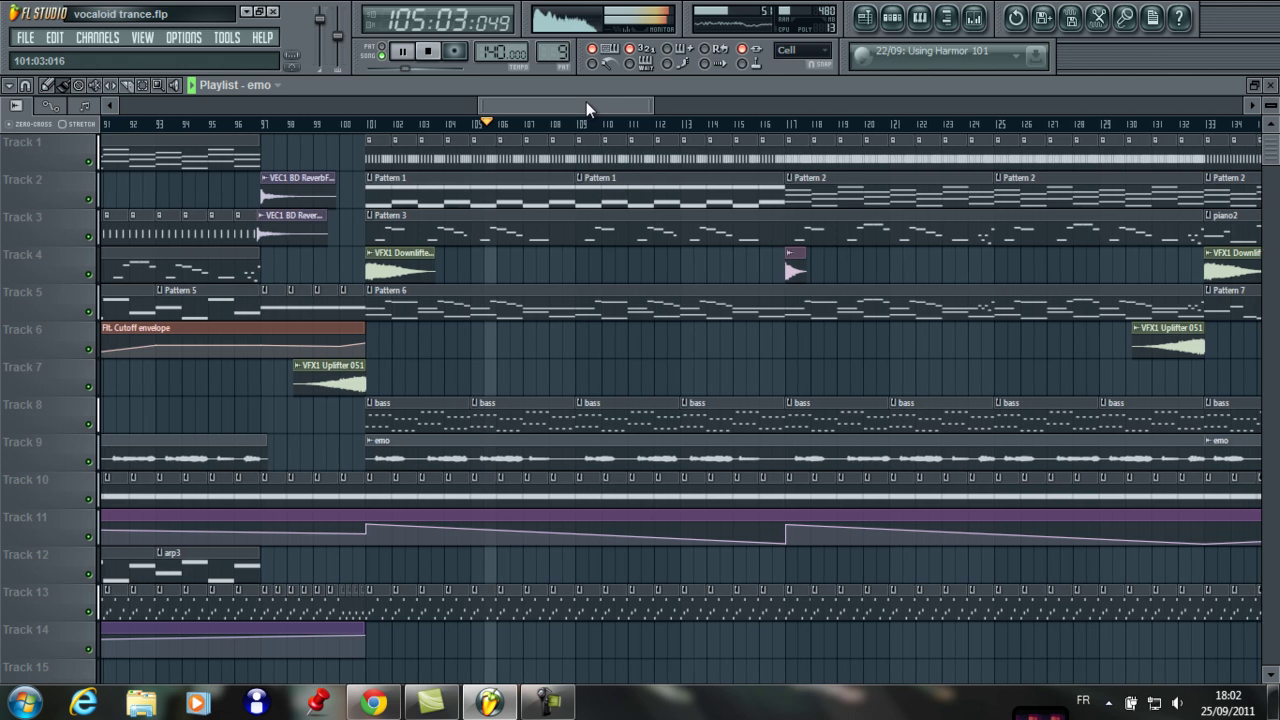
click(873, 25)
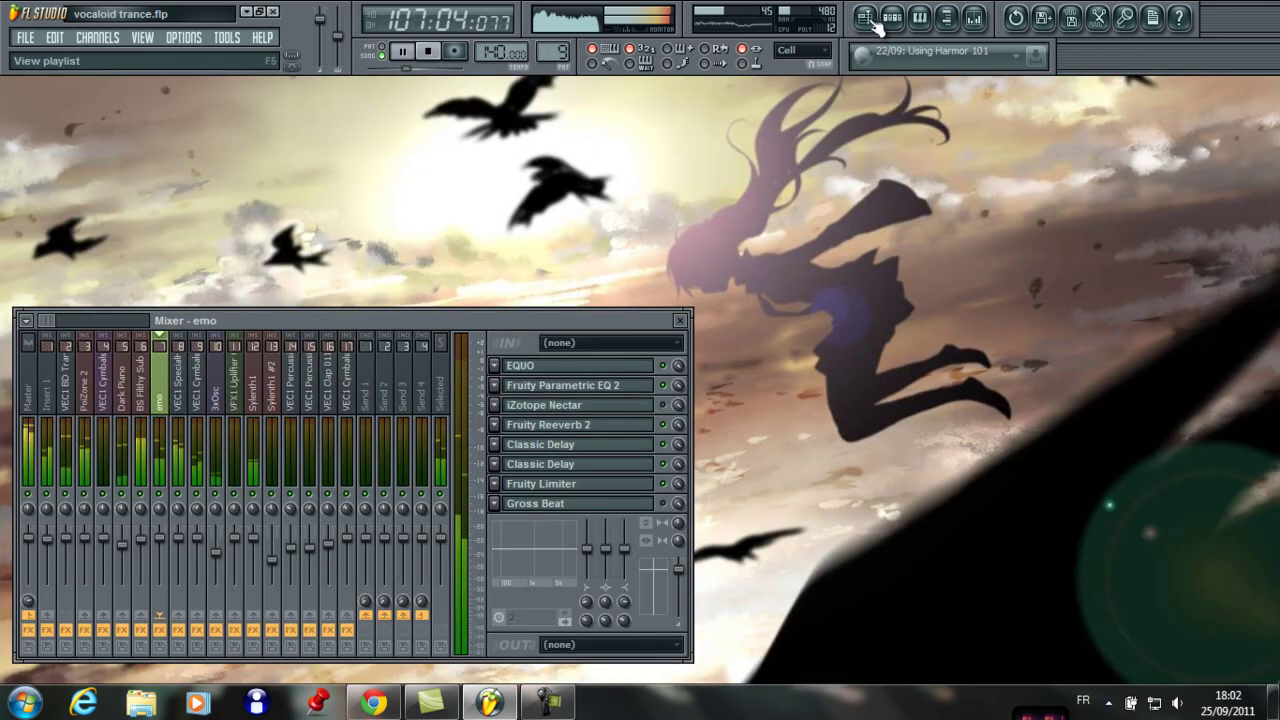
- Close the Mixer and browse the step sequencer patterns through bass up to Pattern 23 and back to Pattern 4
click(680, 321)
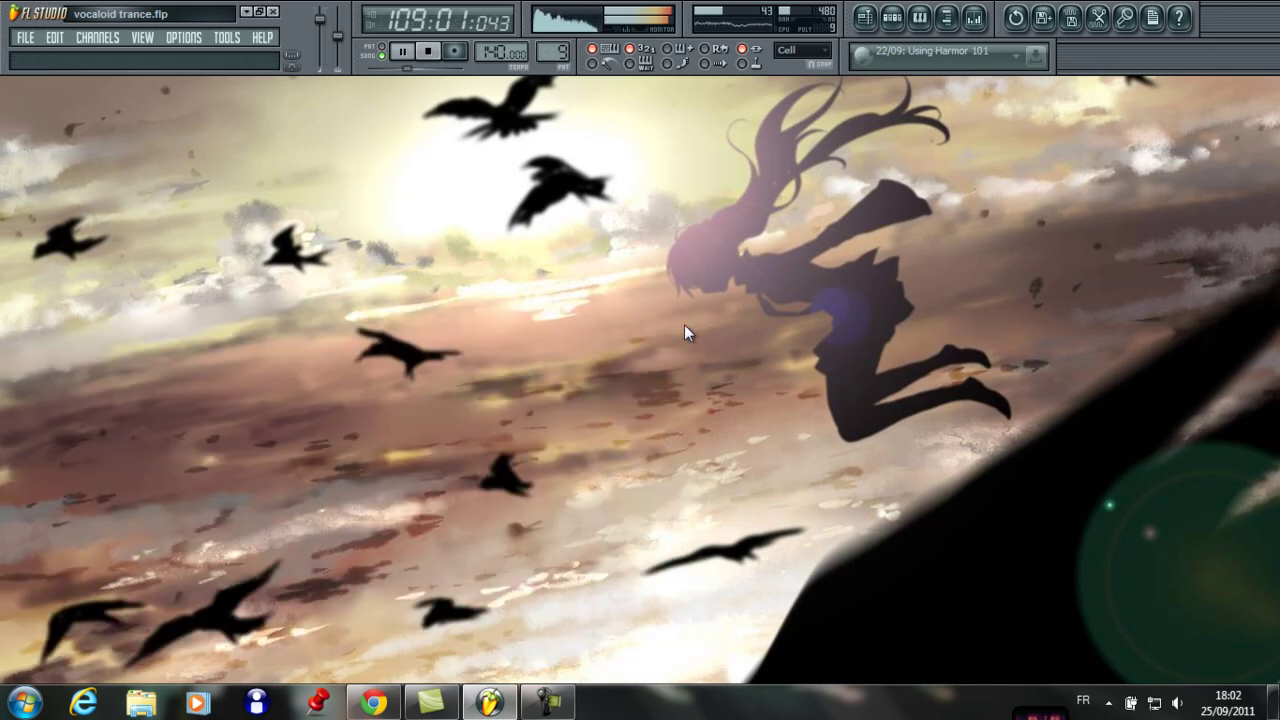
click(892, 20)
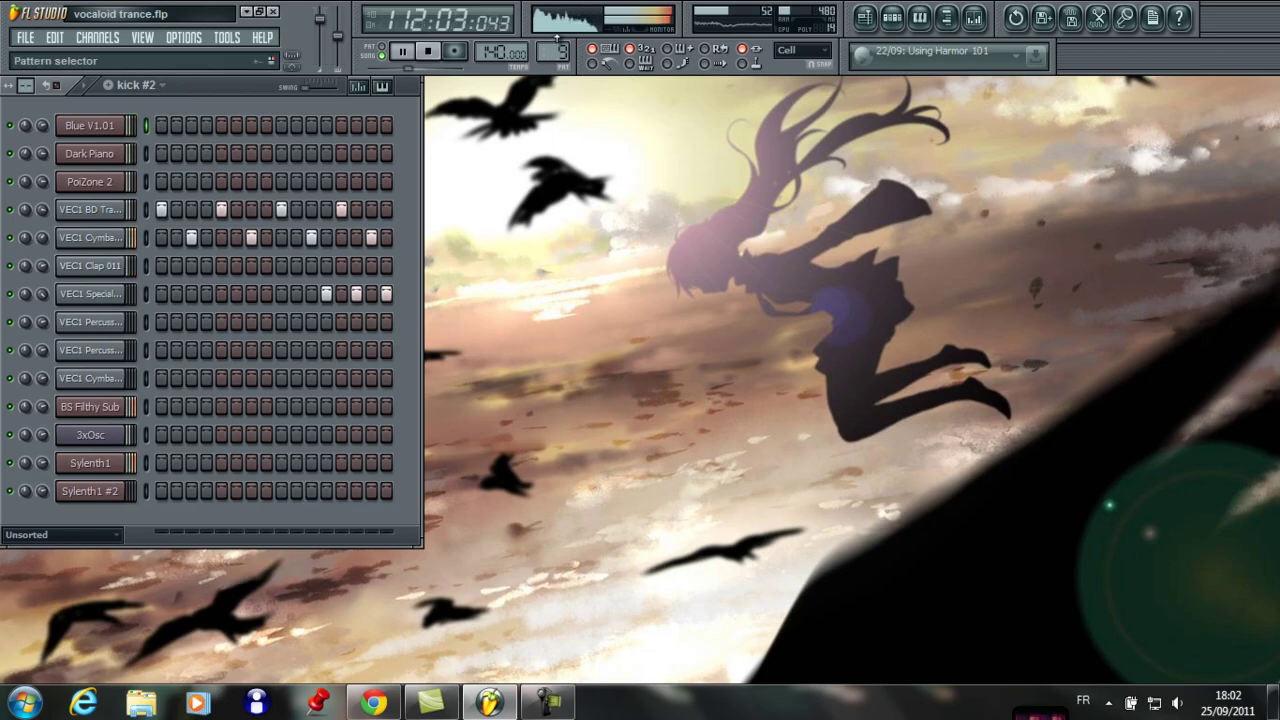
scroll(557, 38, up, 1)
scroll(557, 38, up, 4)
scroll(557, 38, up, 1)
scroll(557, 38, up, 1)
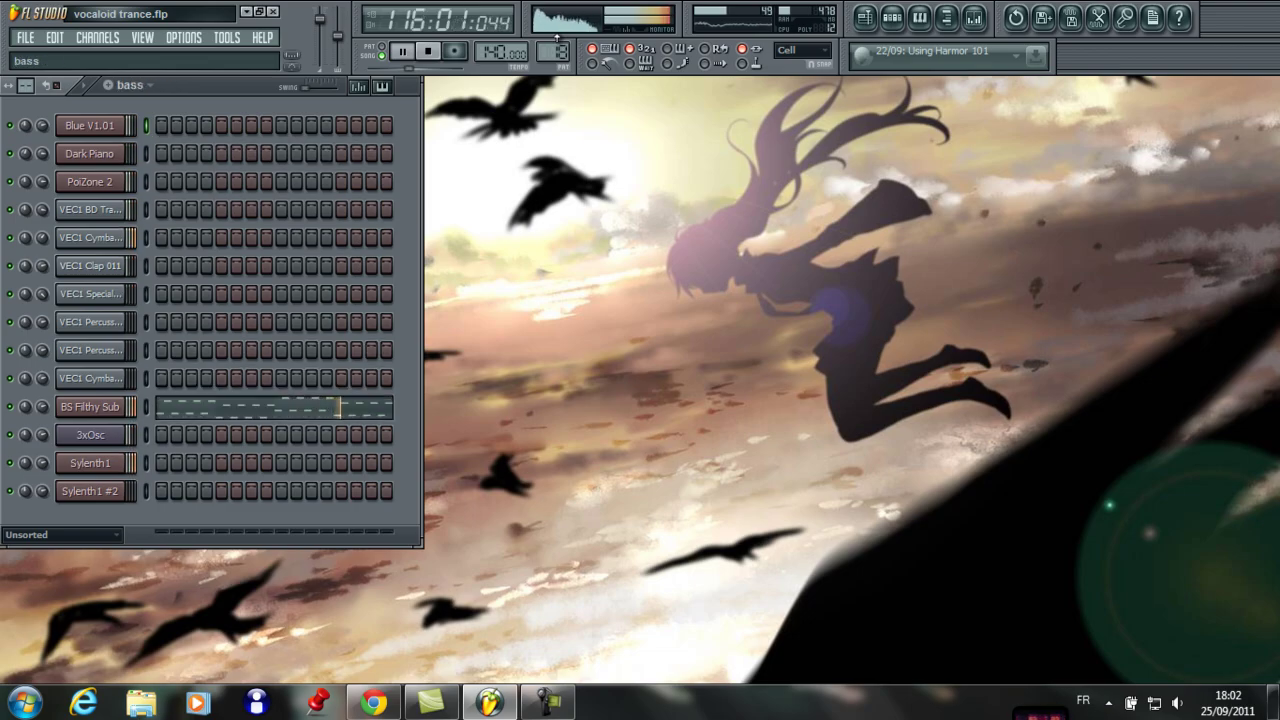
scroll(557, 38, up, 5)
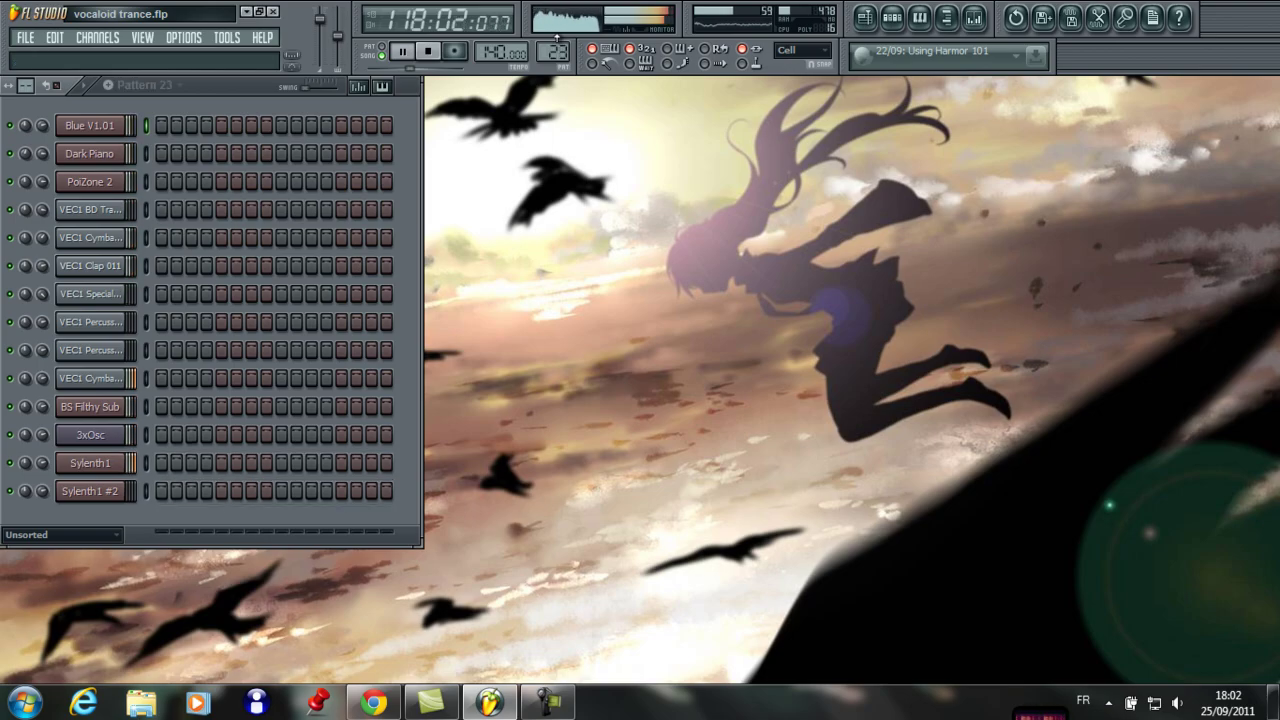
drag(557, 50, 550, 190)
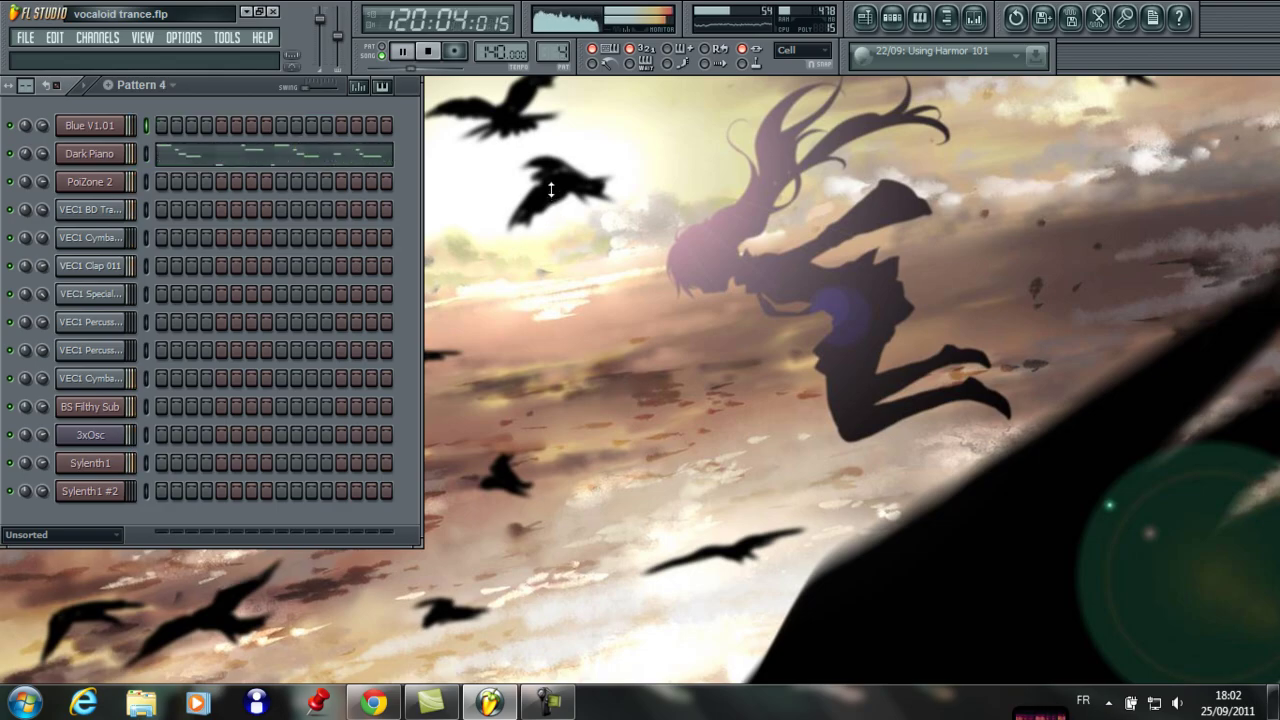
- Switch to Pattern 6 and view all of the PoiZone 2 notes in the piano roll
scroll(557, 48, up, 2)
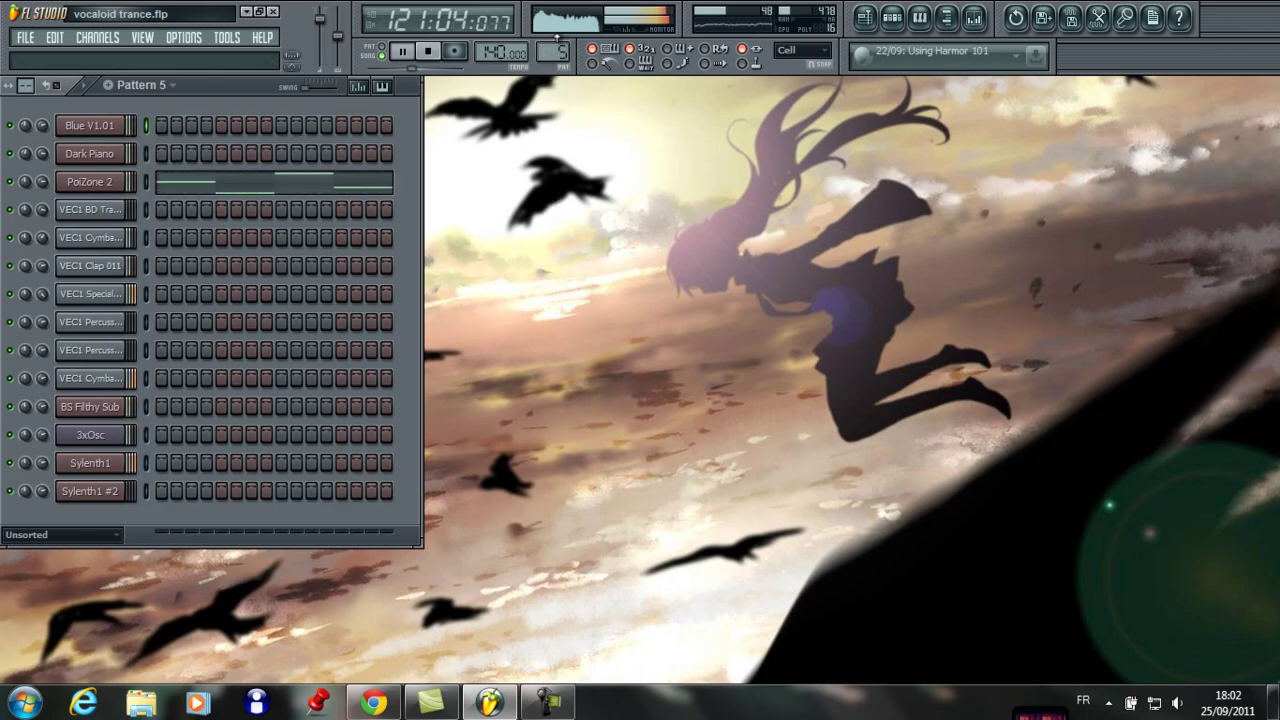
right_click(109, 179)
click(144, 183)
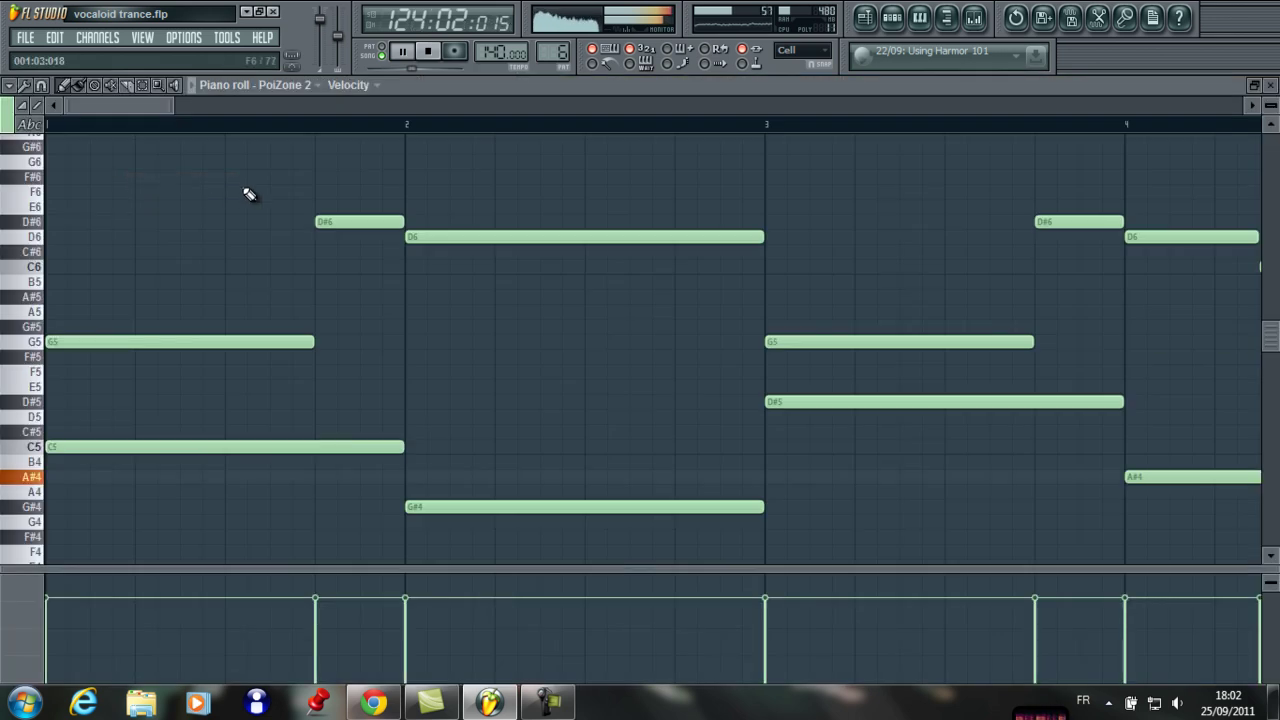
scroll(247, 194, down, 5)
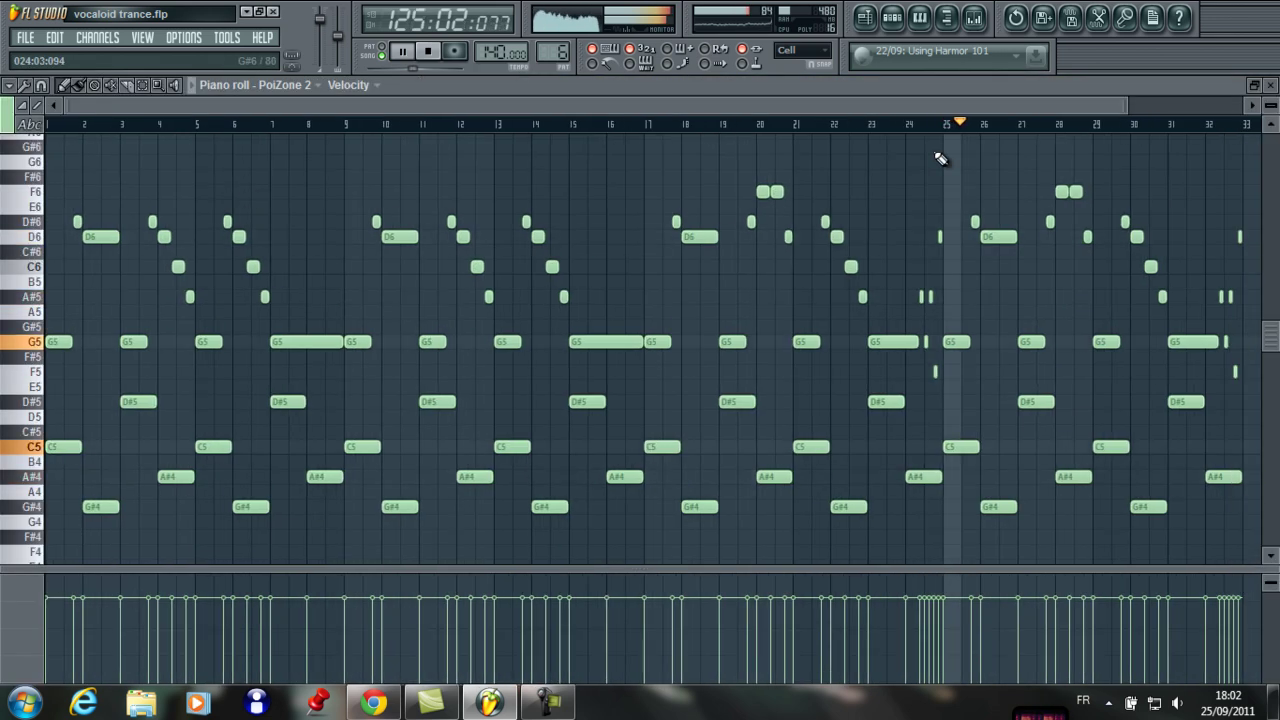
- Inspect the PoiZone 2 synth settings from the step sequencer, close the plugin and return to its piano roll
click(895, 24)
click(115, 182)
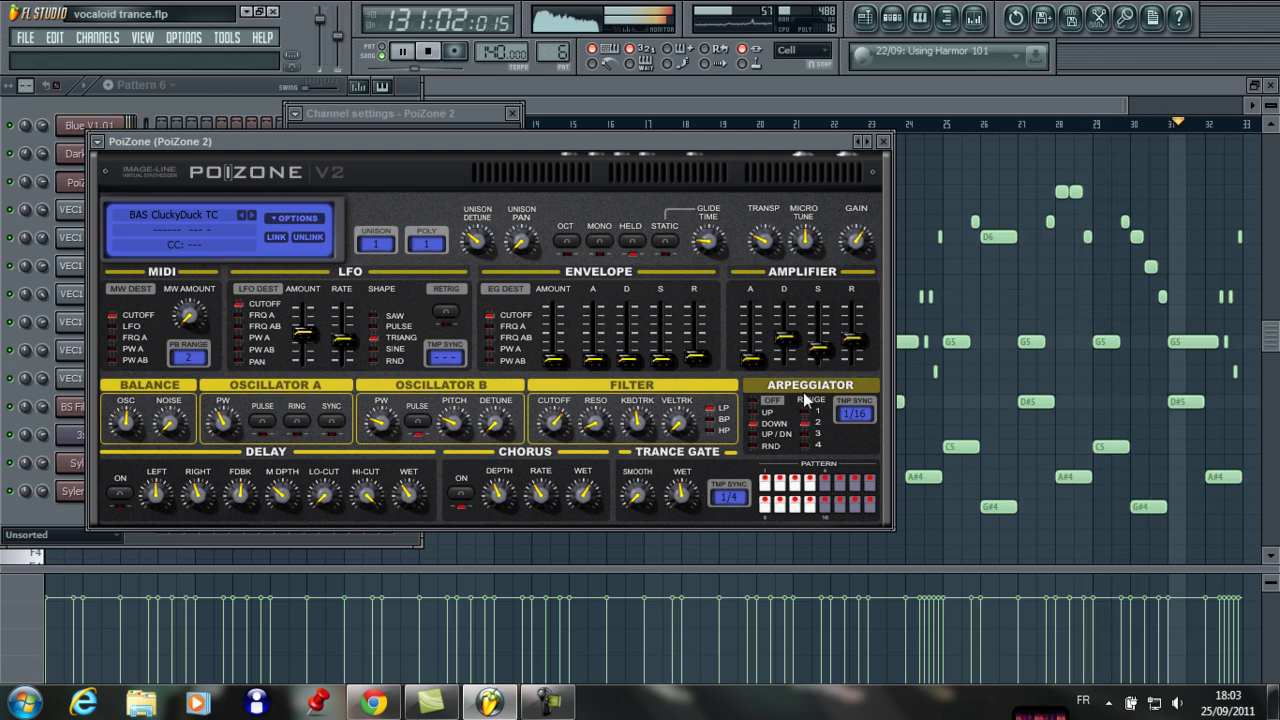
click(886, 143)
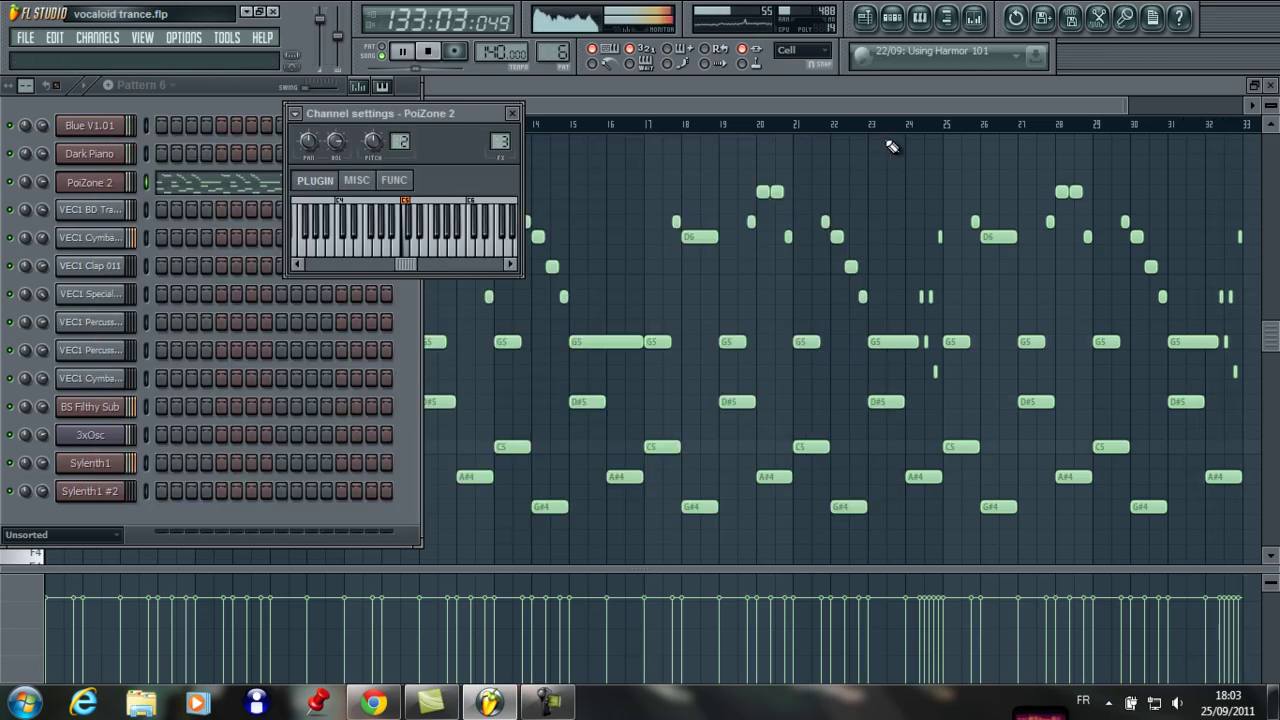
click(877, 86)
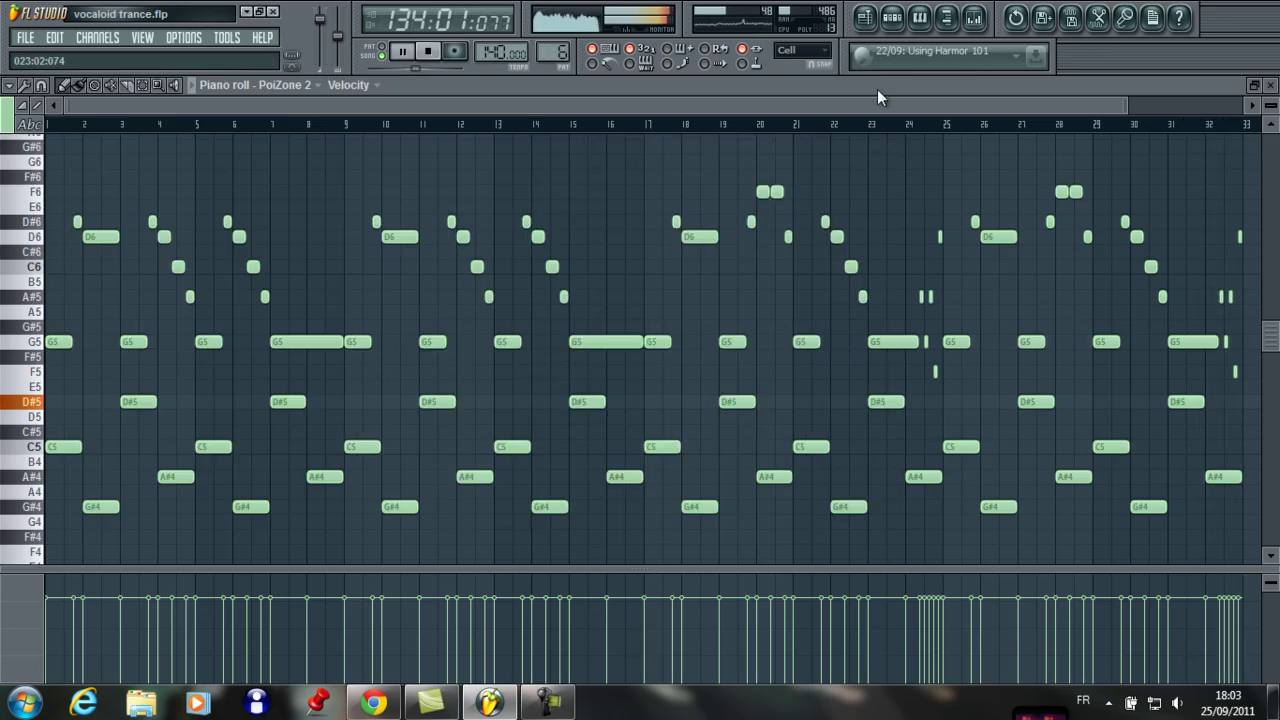
- Examine the playlist arrangement around bars 129 to 181, then close the playlist and the piano roll
click(876, 22)
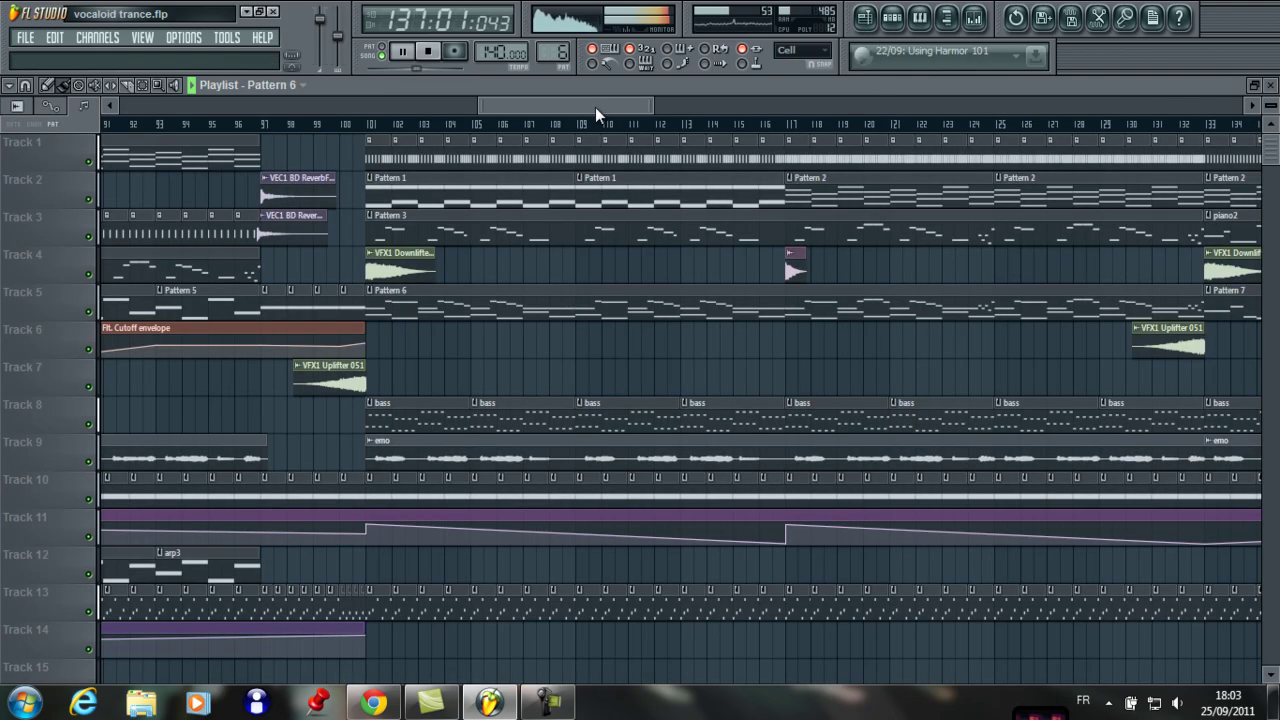
drag(481, 105, 845, 86)
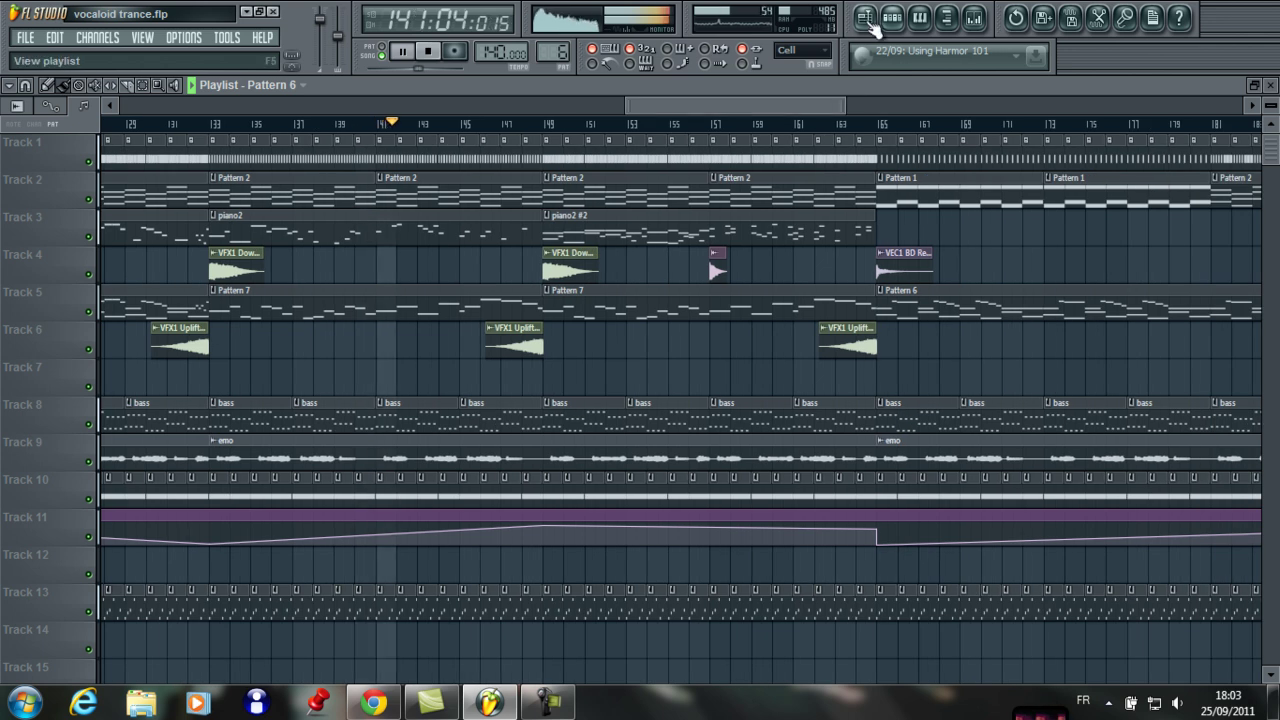
click(919, 18)
click(931, 29)
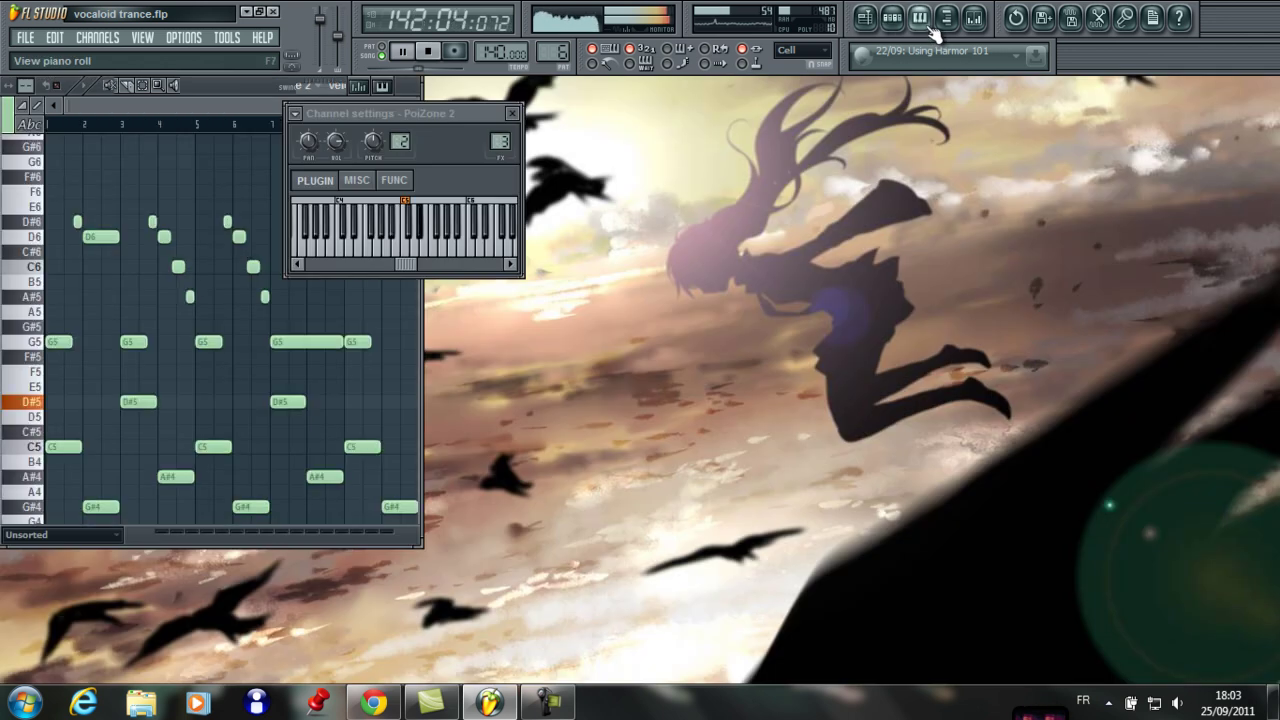
- Inspect the Dark Piano channel's FL Keys plugin and its channel settings keyboard, moving the settings window clear of the sequencer, and close both
drag(420, 114, 586, 96)
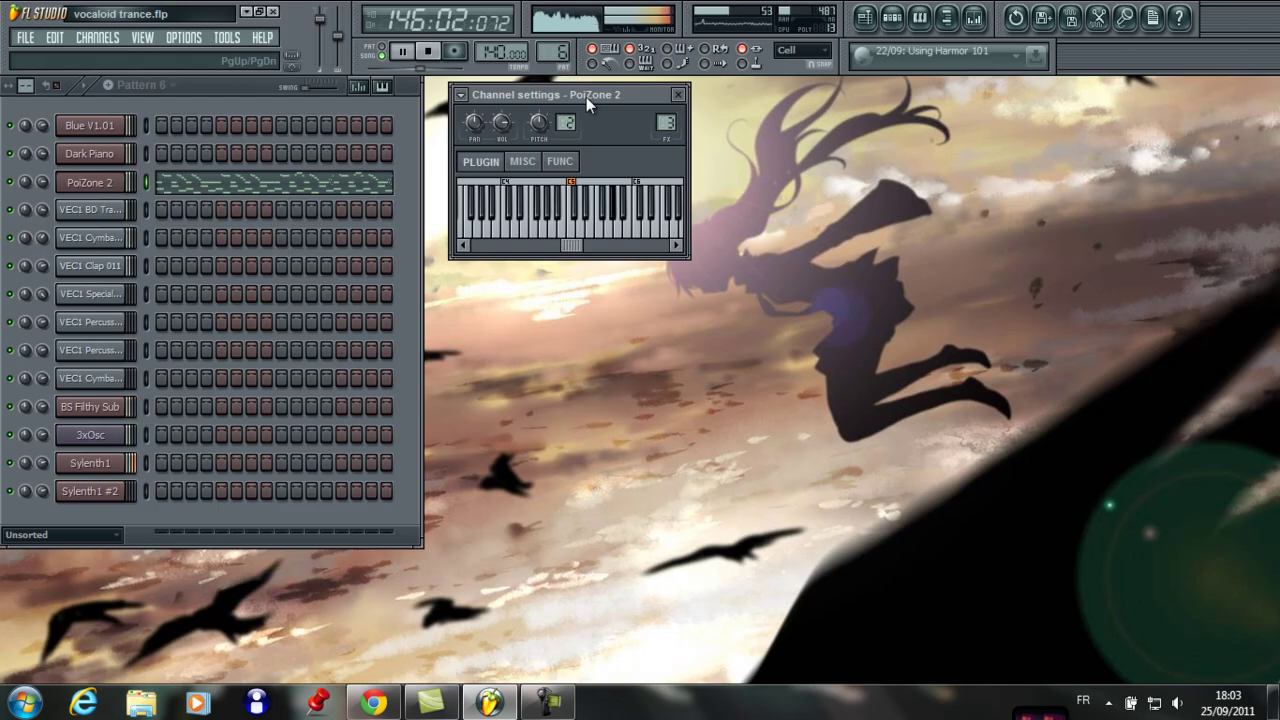
click(110, 154)
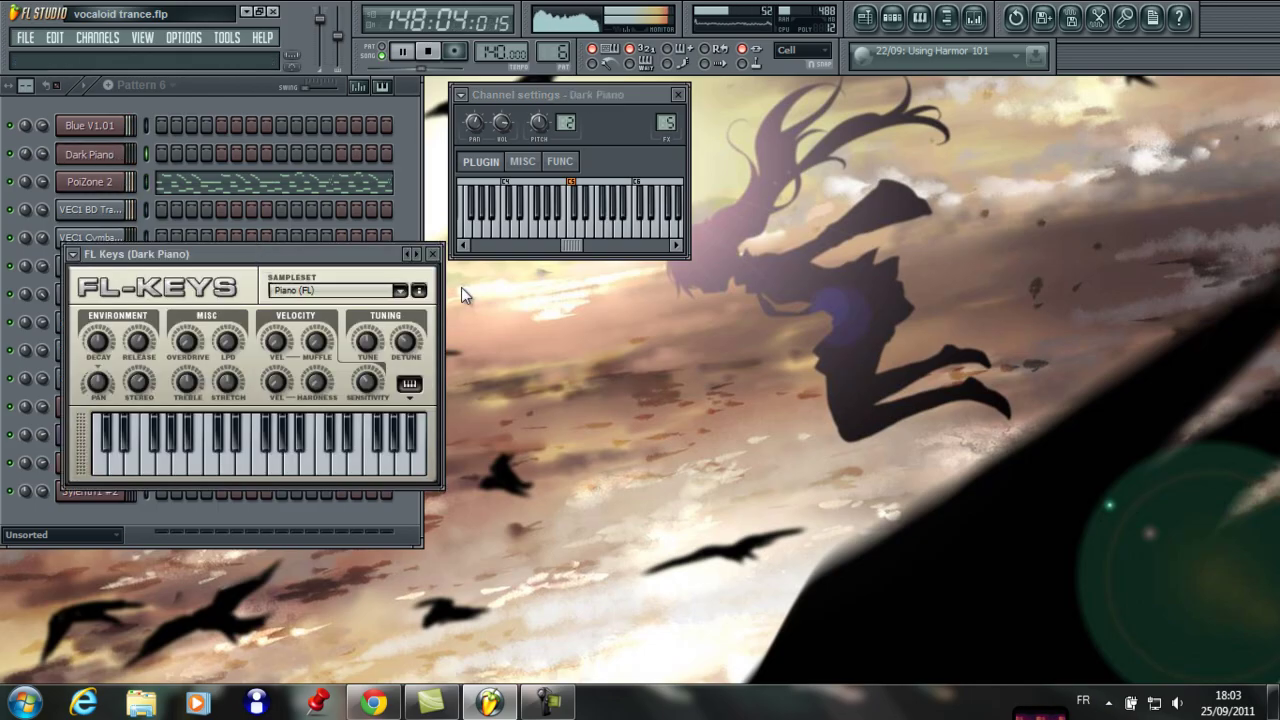
click(434, 255)
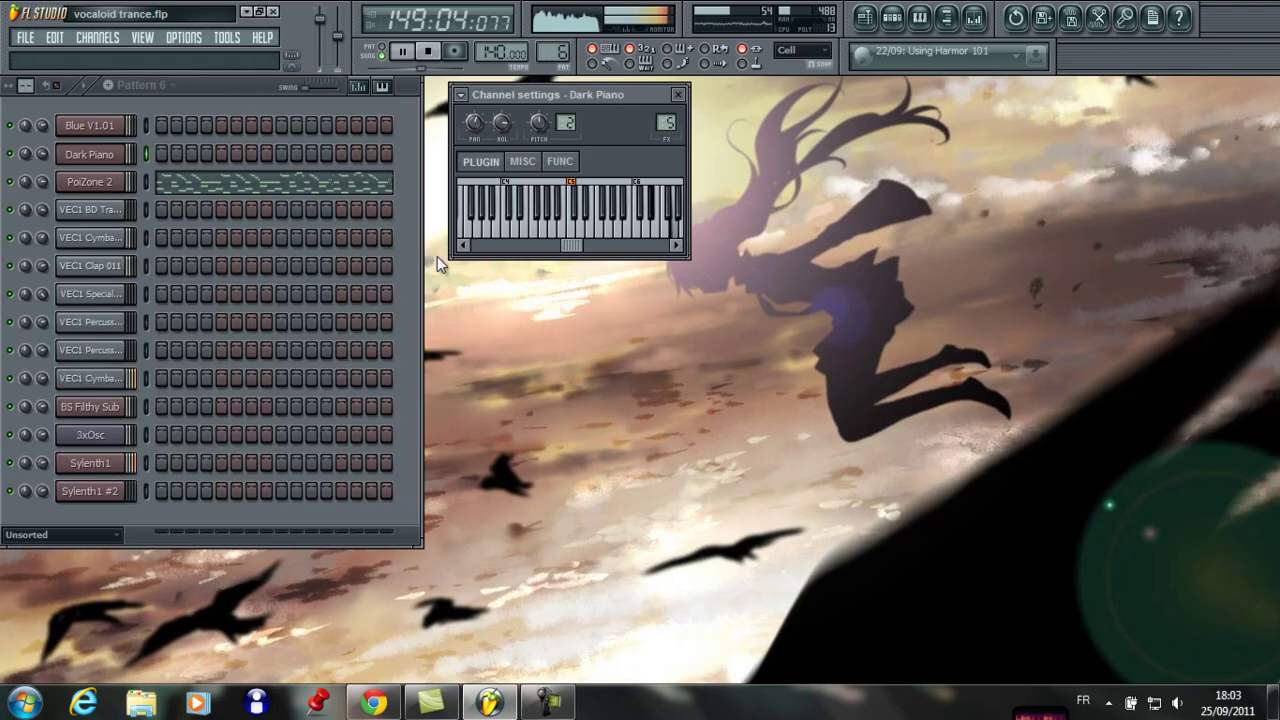
drag(606, 93, 596, 240)
drag(562, 392, 594, 394)
drag(578, 246, 593, 353)
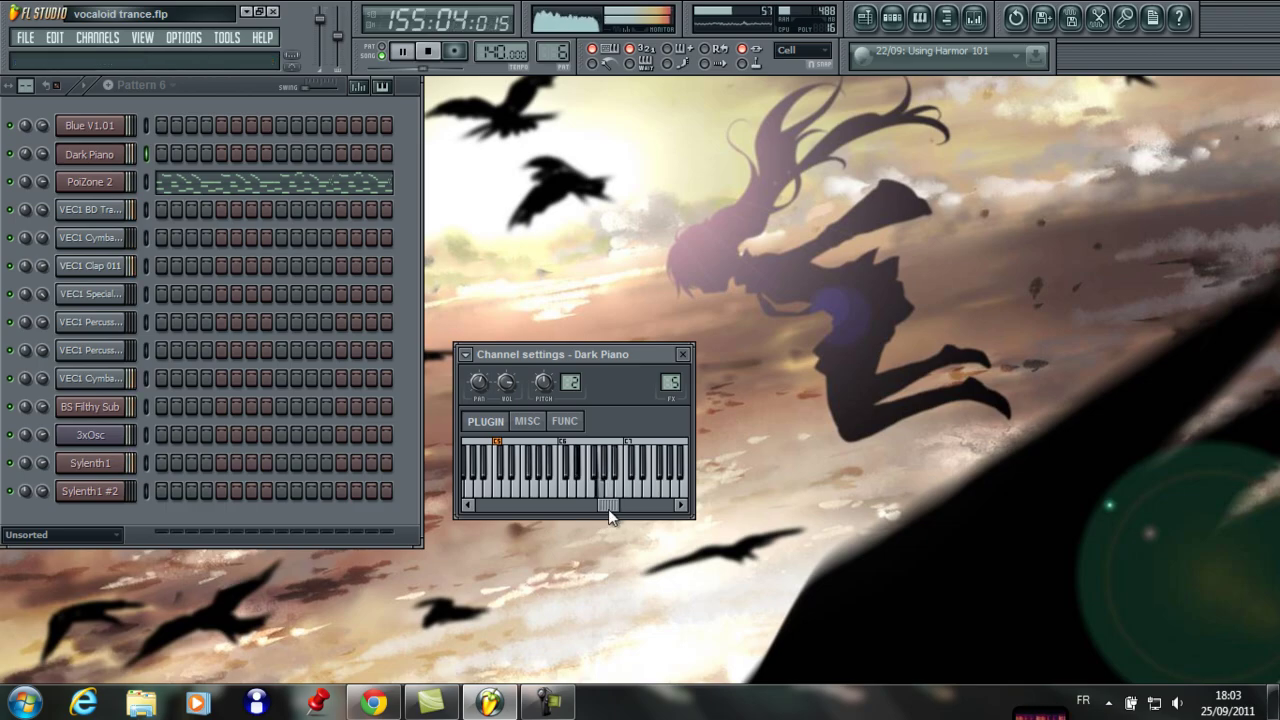
mouse_move(611, 505)
mouse_down()
mouse_move(628, 506)
mouse_move(617, 505)
mouse_up()
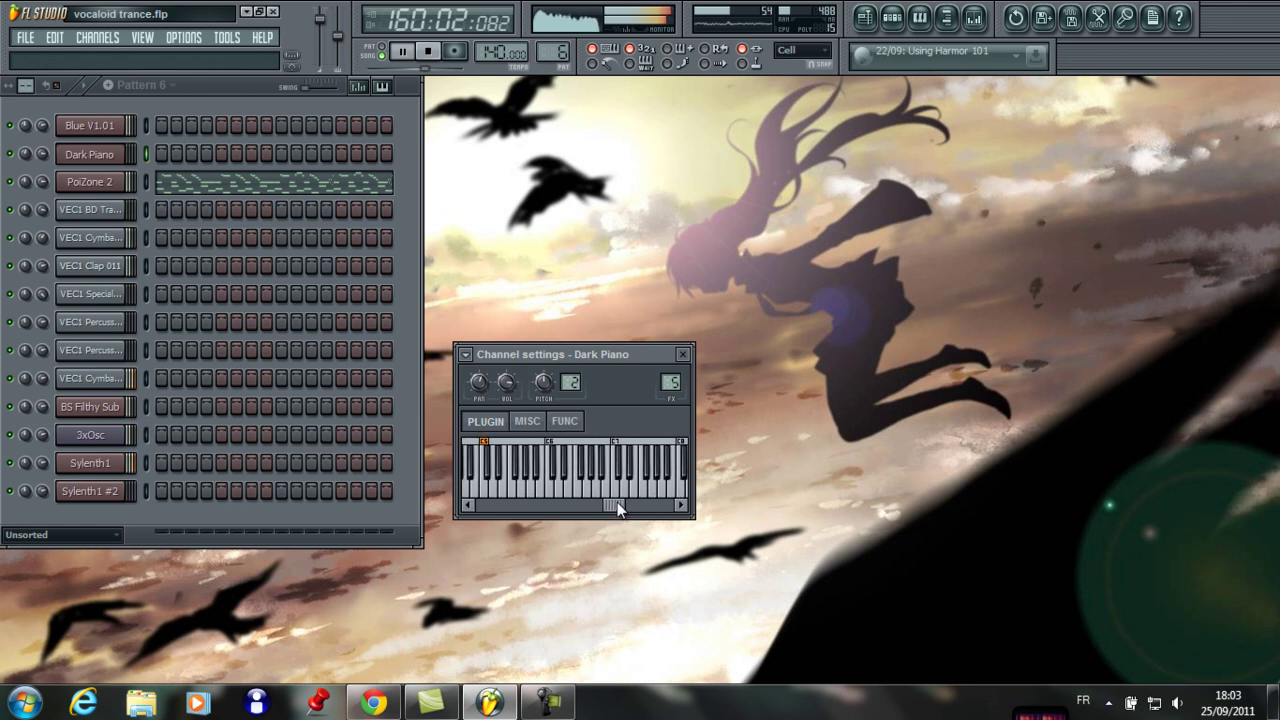
click(684, 355)
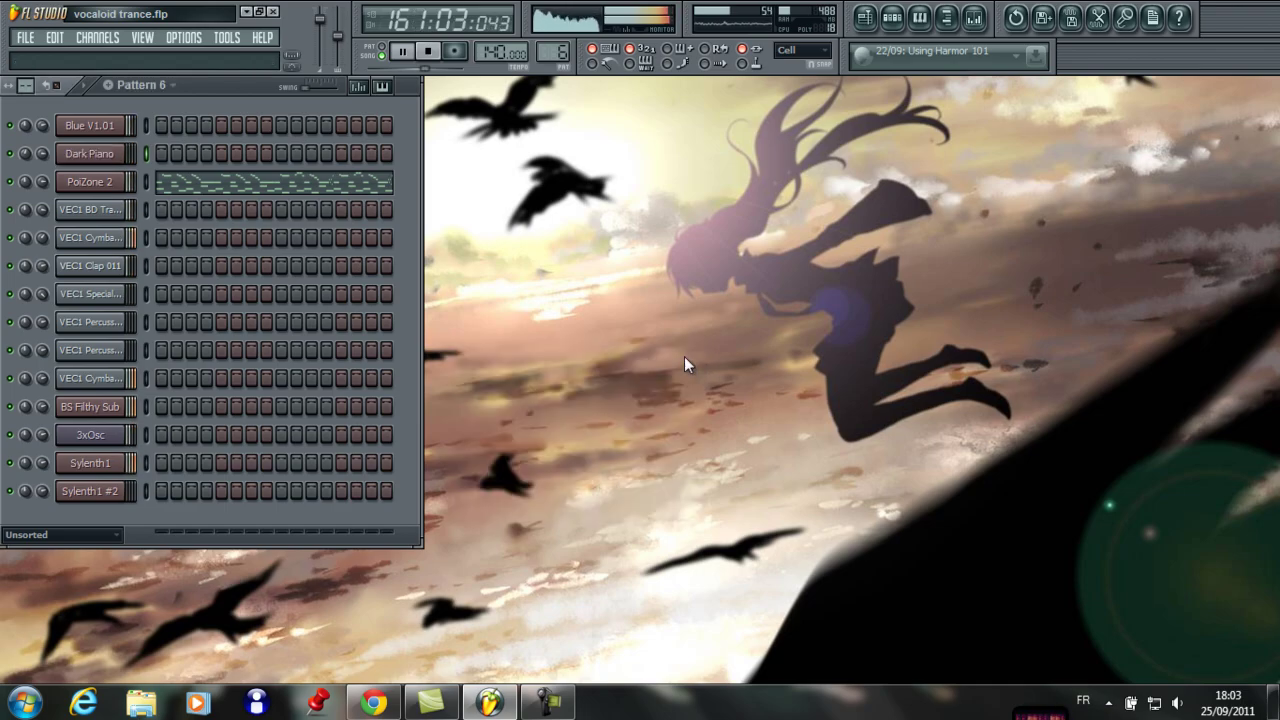
- Reopen the PoiZone 2 plugin, close it, and look over the channel's keyboard range before closing its settings
click(100, 184)
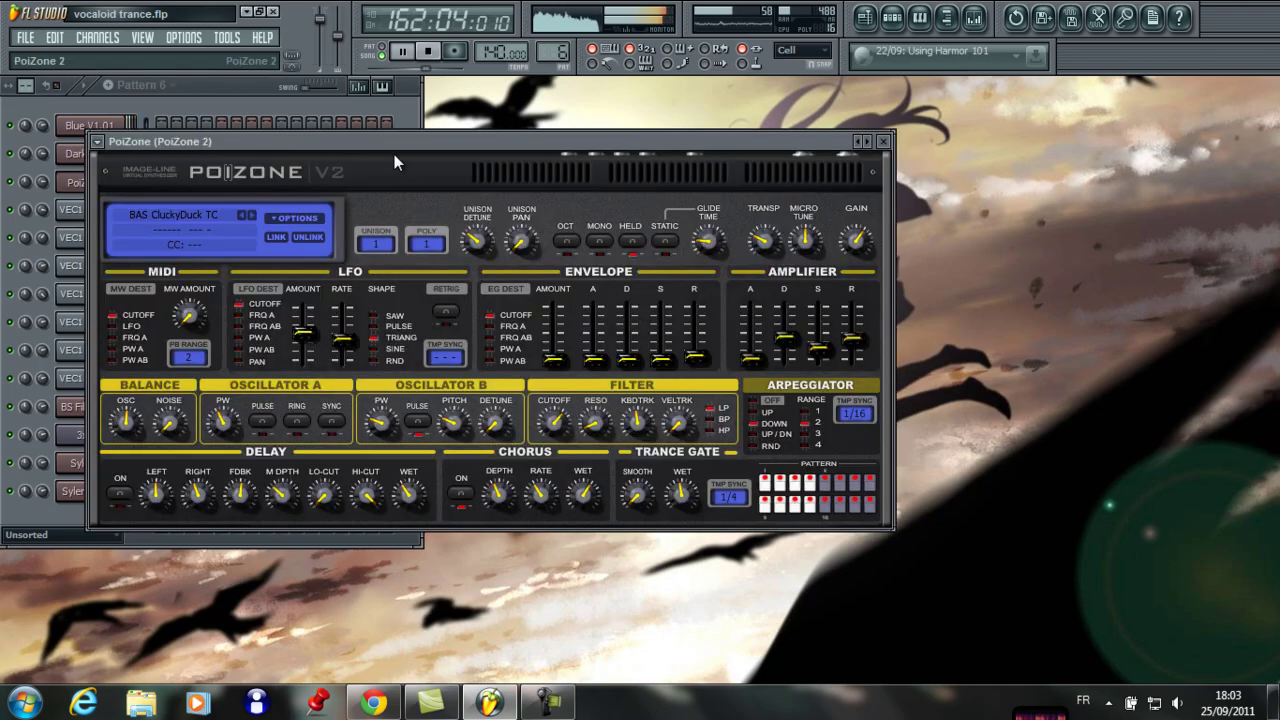
click(884, 142)
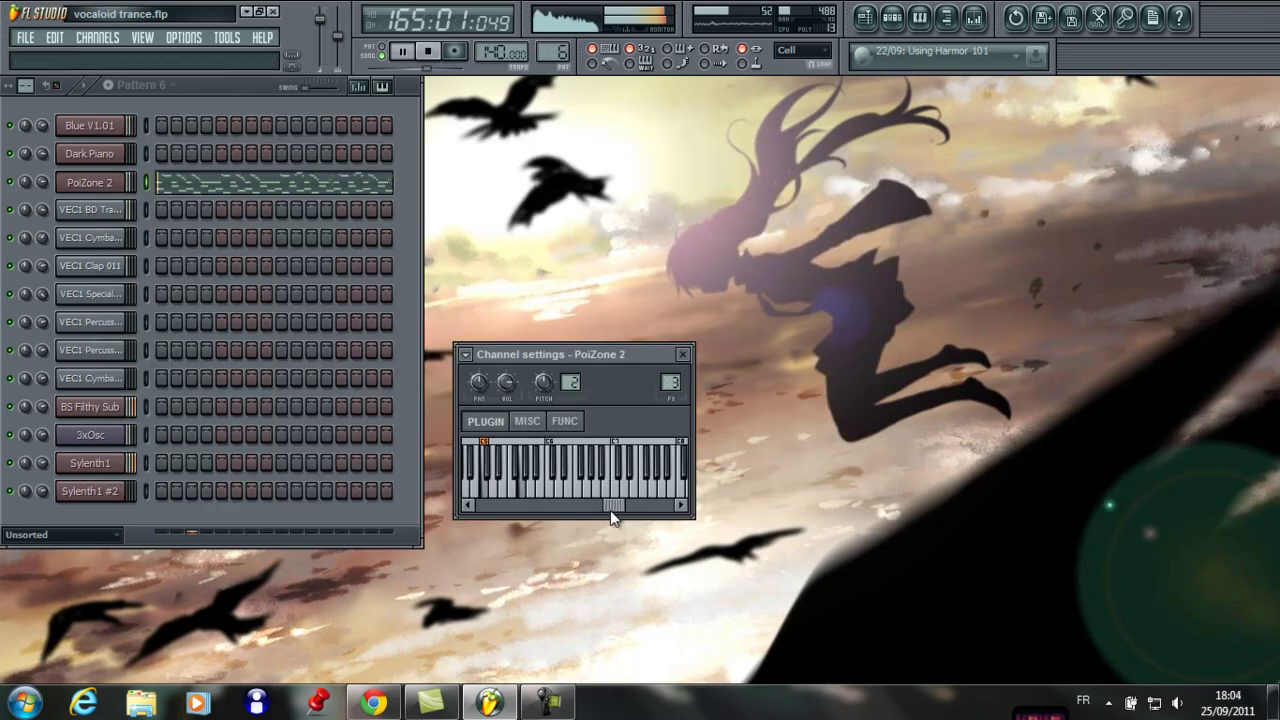
drag(612, 506, 587, 512)
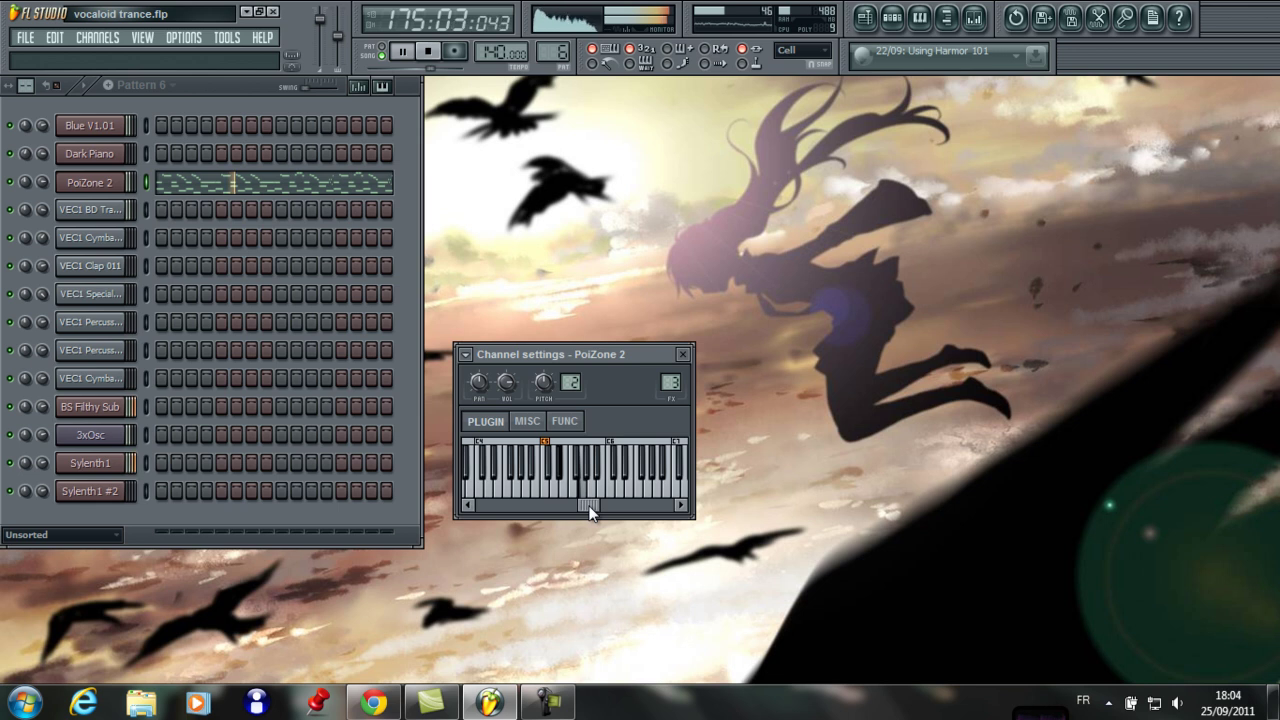
click(683, 355)
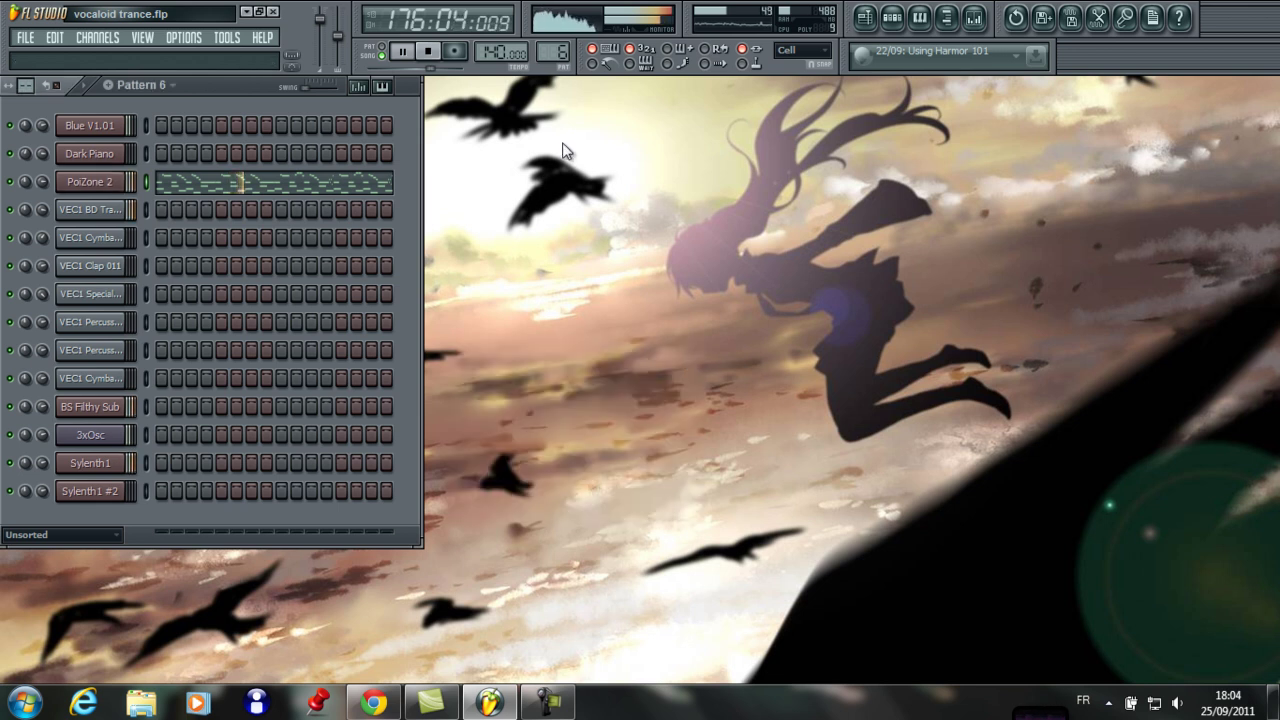
- View the playlist around bars 172 to 203 and examine the arp2 pattern's Sylenth1 notes and sequencer channel
click(864, 15)
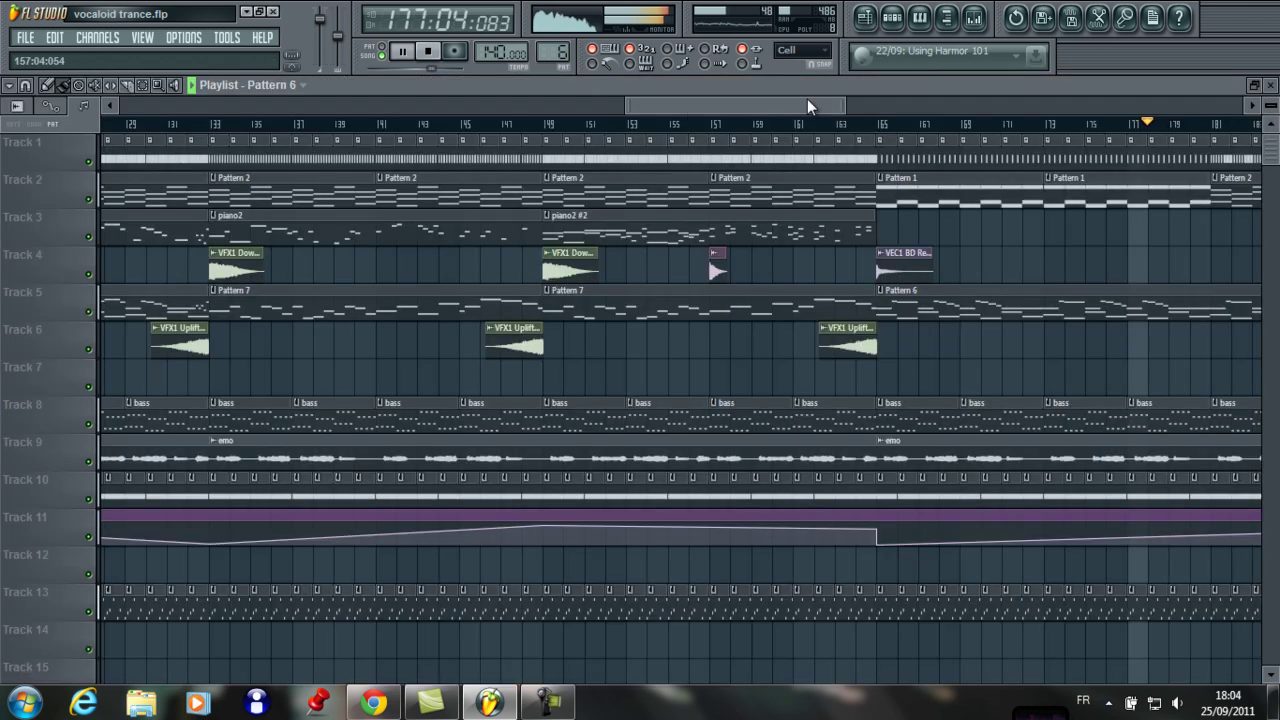
drag(634, 104, 926, 100)
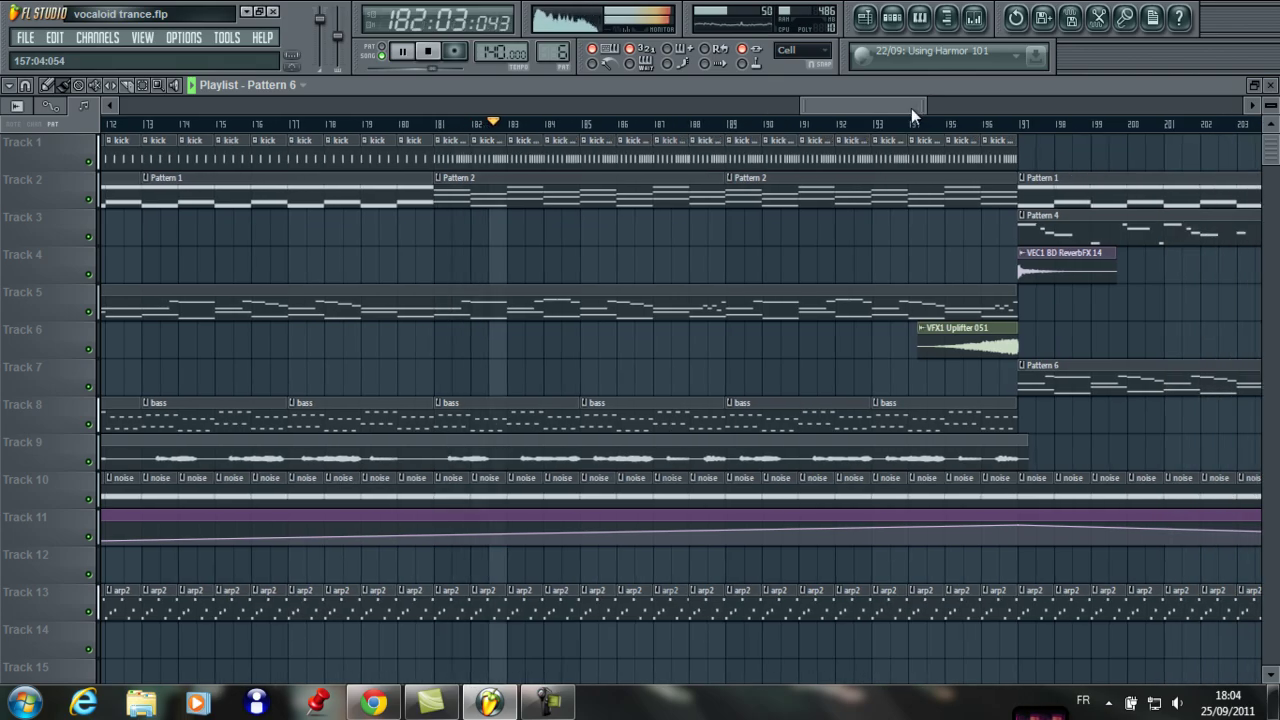
double_click(670, 603)
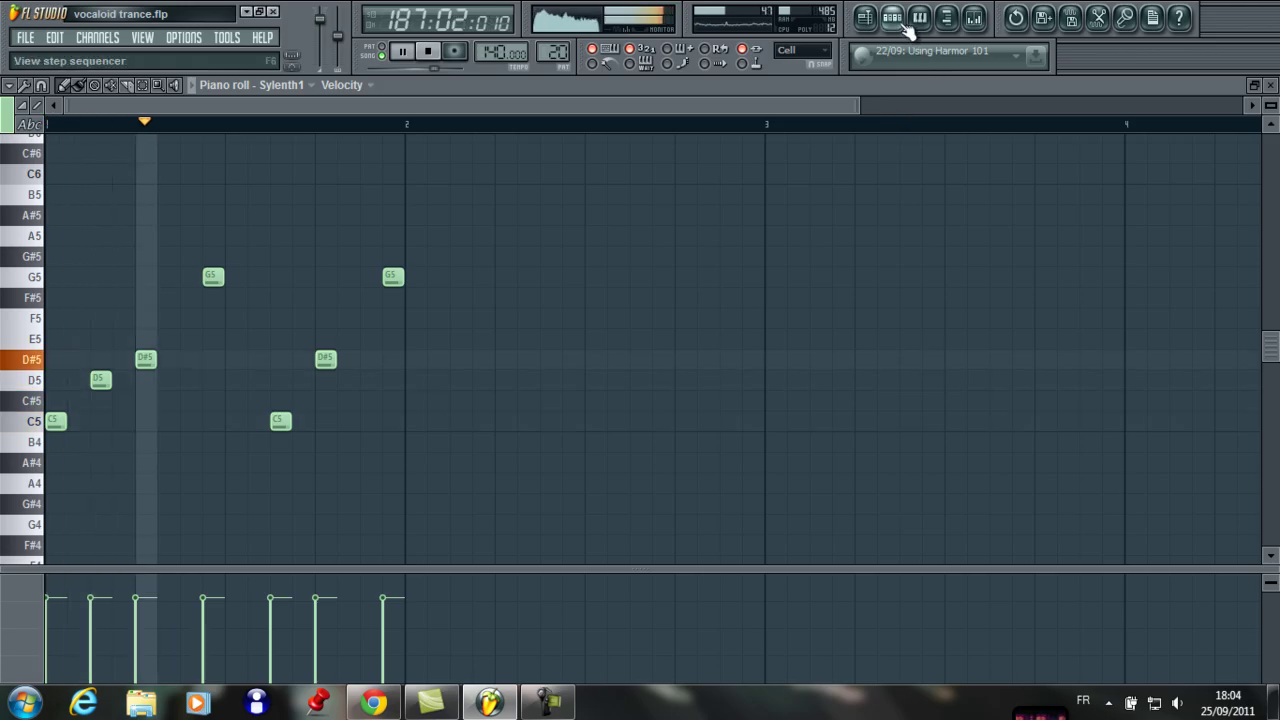
click(893, 20)
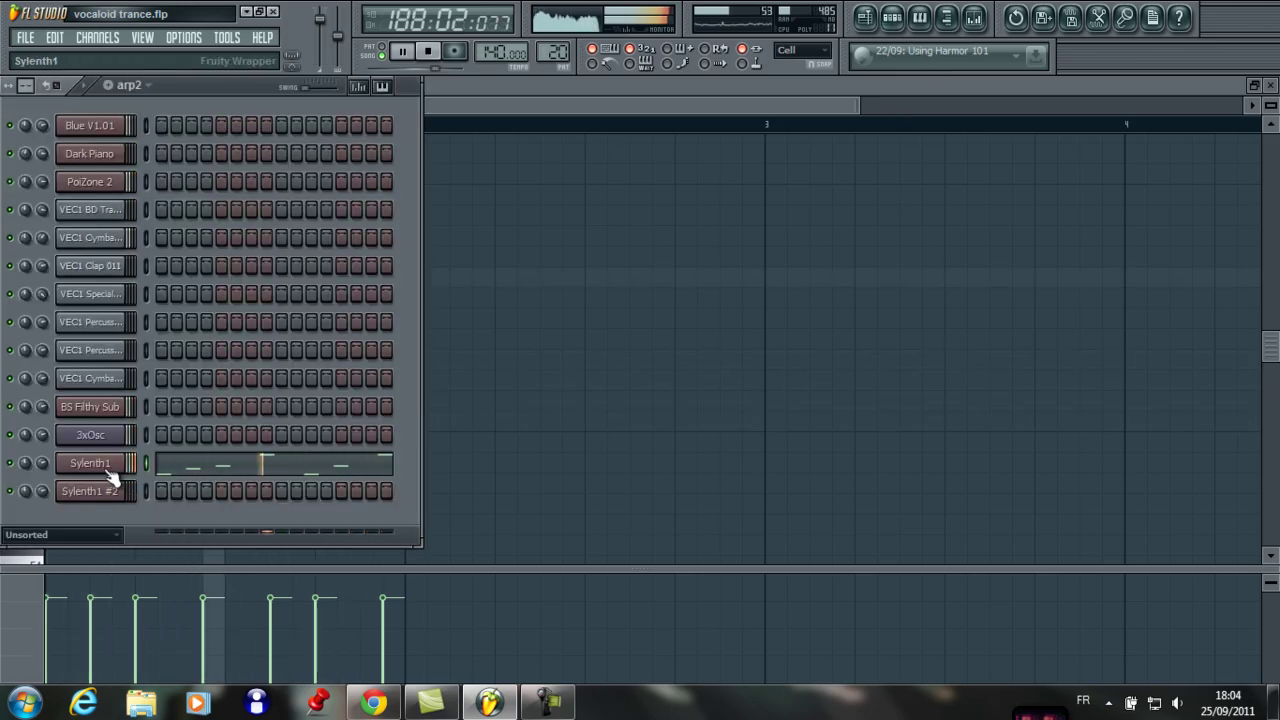
click(484, 84)
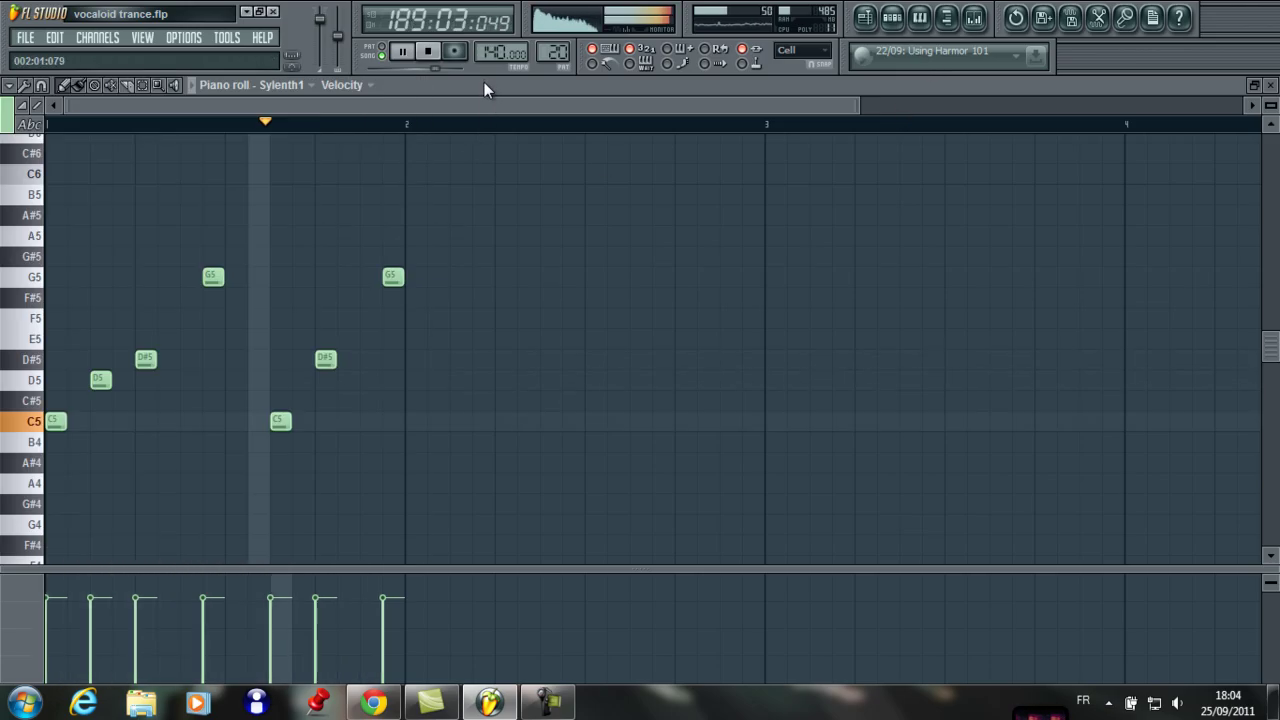
- View the playlist around bars 187 to 220 and show all eight bars of Pattern 4's Dark Piano notes in the piano roll
click(866, 17)
drag(803, 104, 993, 100)
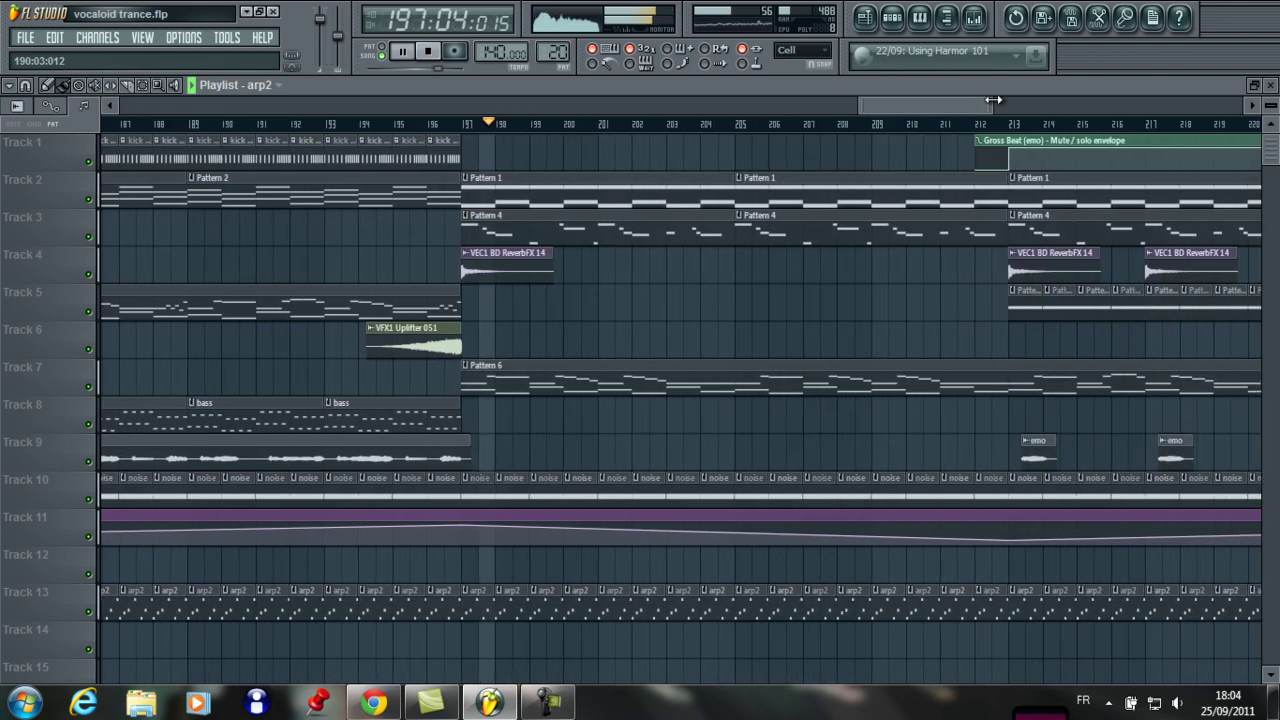
double_click(478, 235)
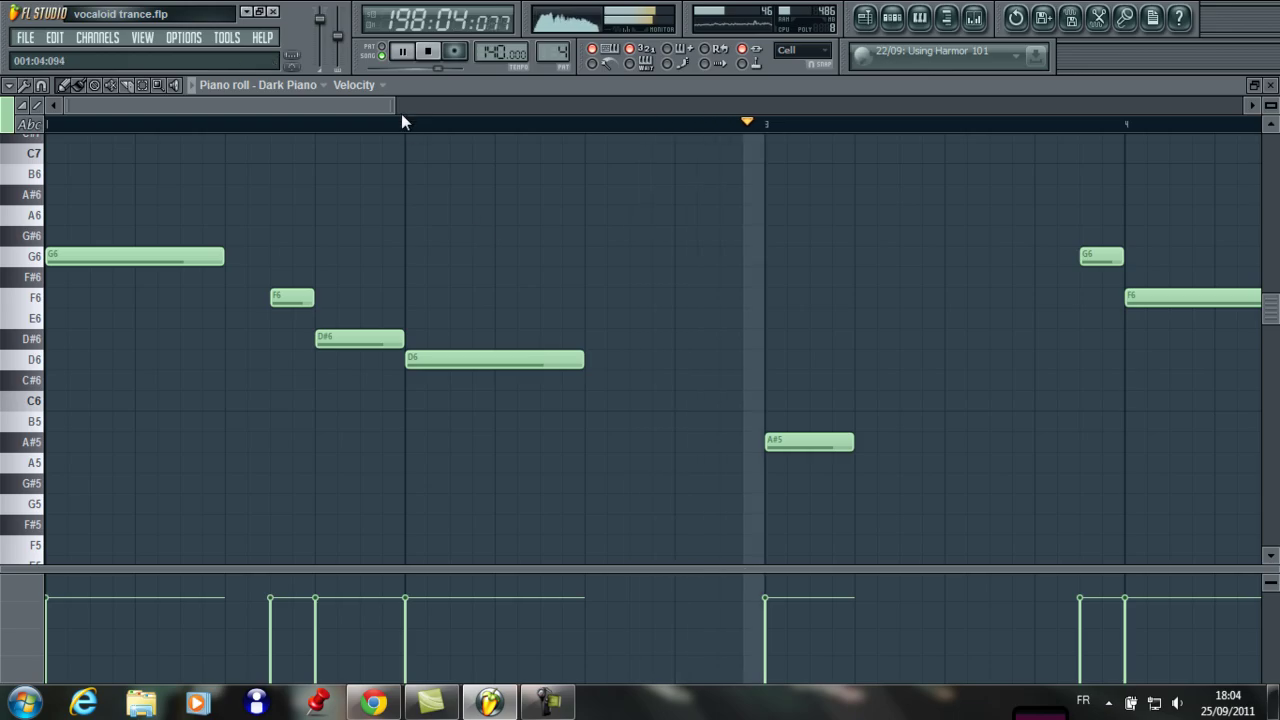
drag(398, 105, 860, 105)
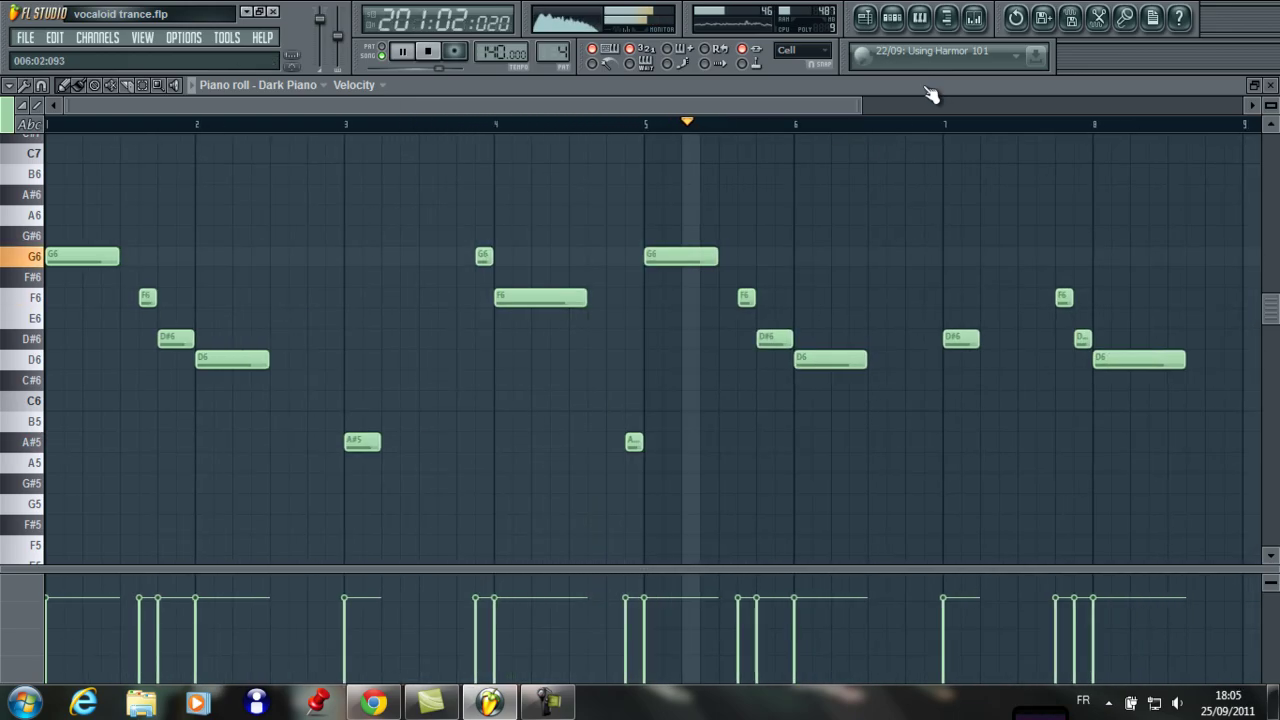
- Inspect the Fruity Delay Bank on the Dark Piano mixer track, then close the effect and the Mixer
key(F9)
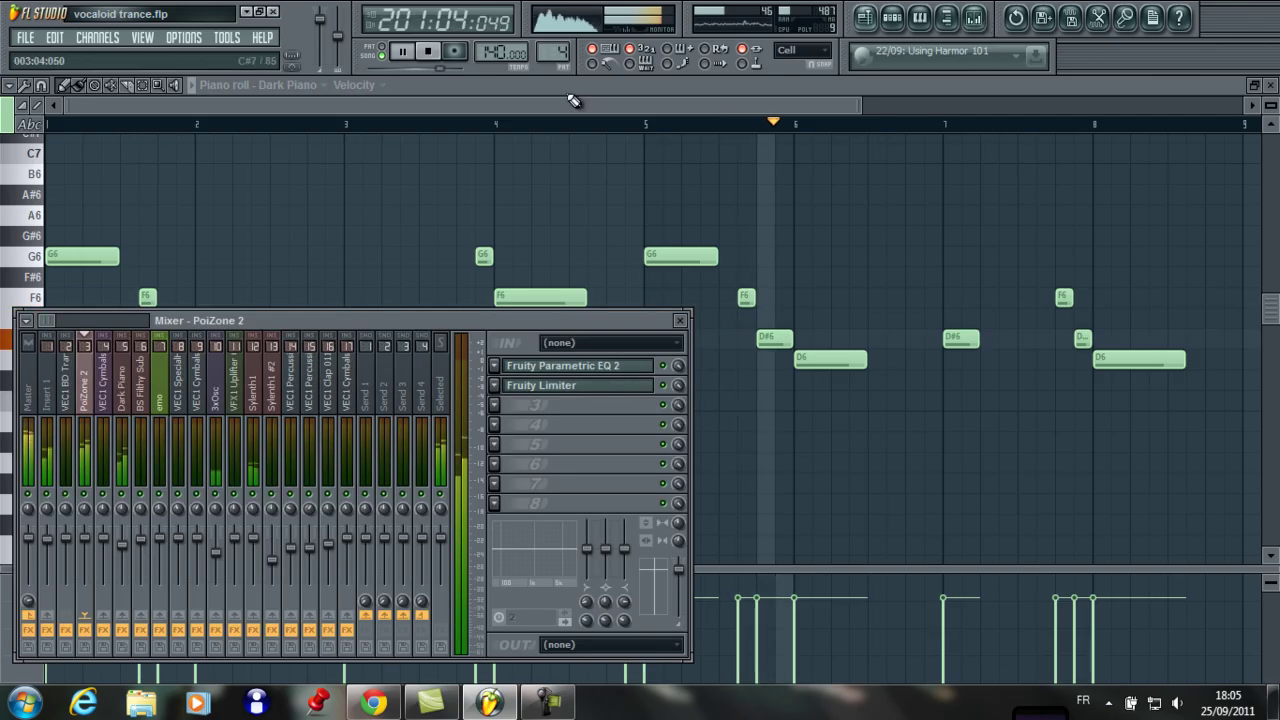
click(124, 412)
click(598, 385)
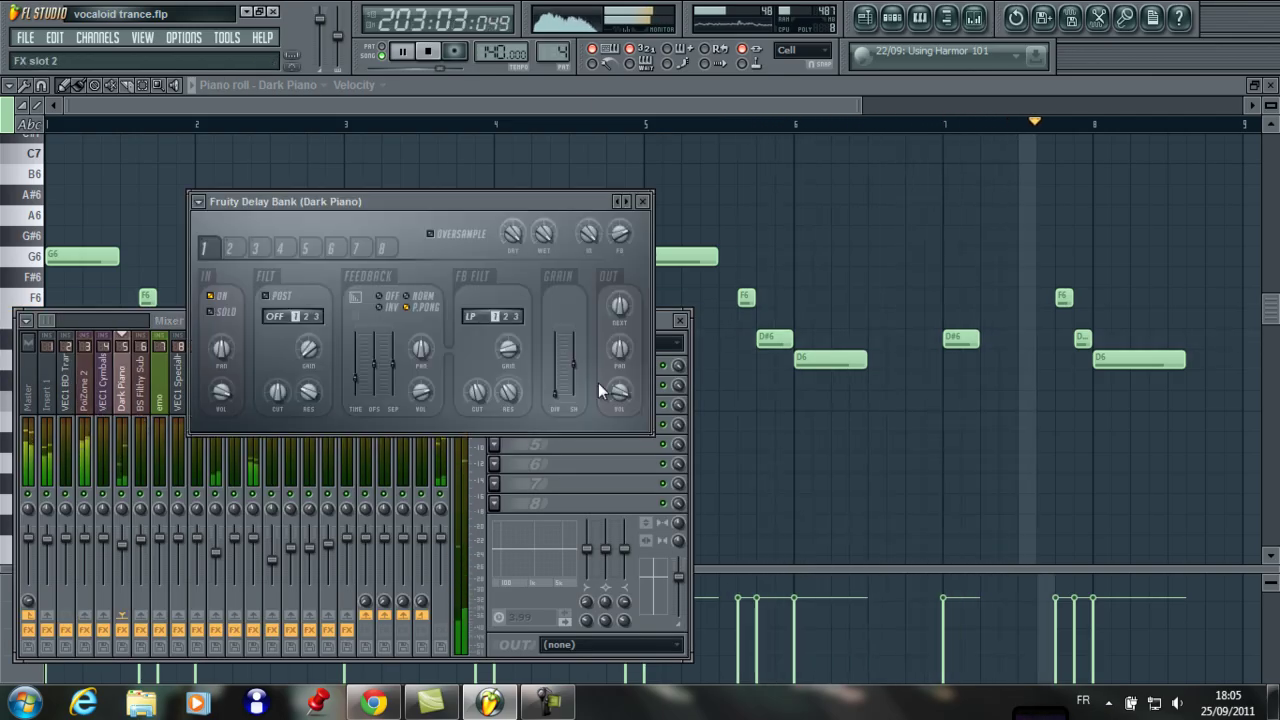
click(642, 201)
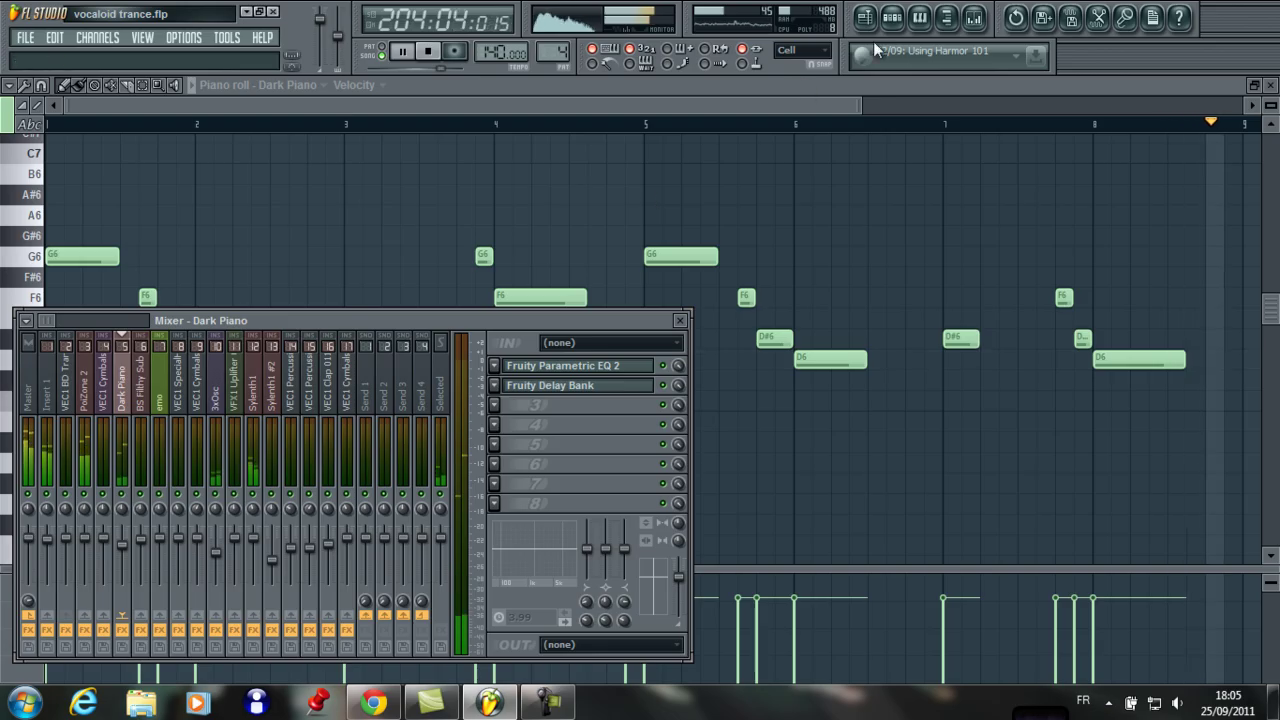
click(915, 32)
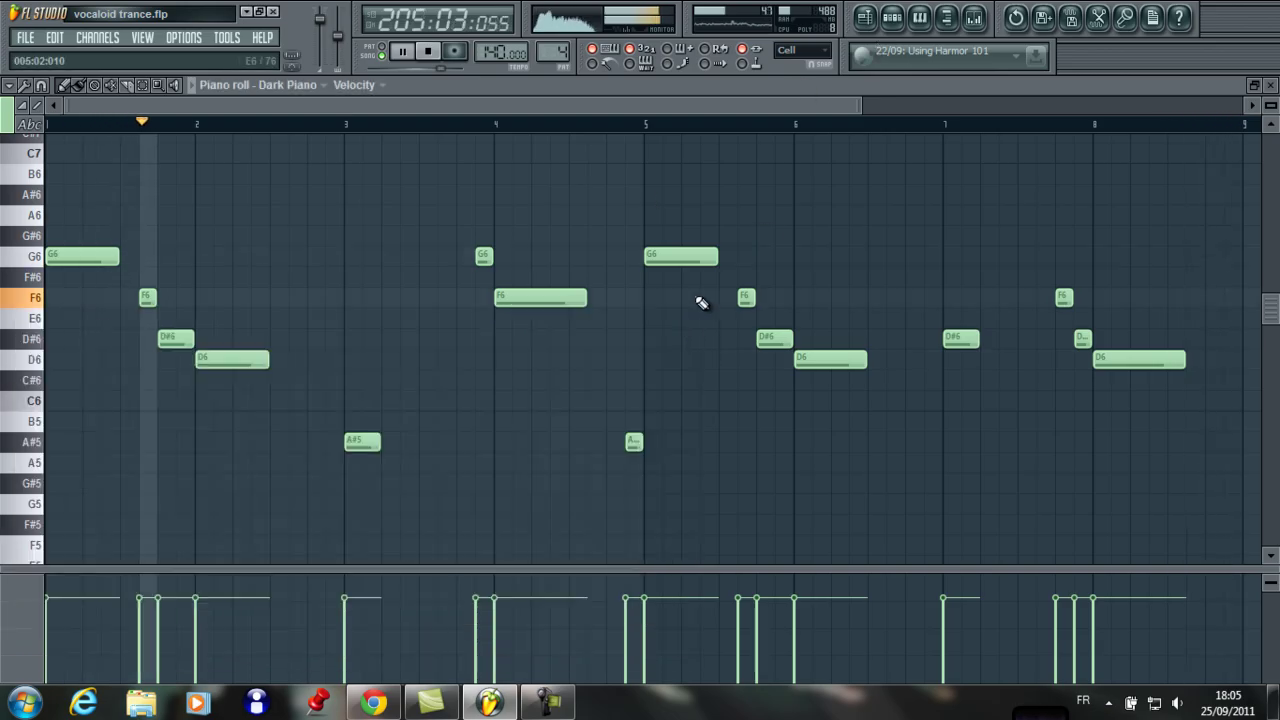
- Leave the piano roll, check the playlist around bars 188 to 220, and close the playlist and step sequencer
click(917, 20)
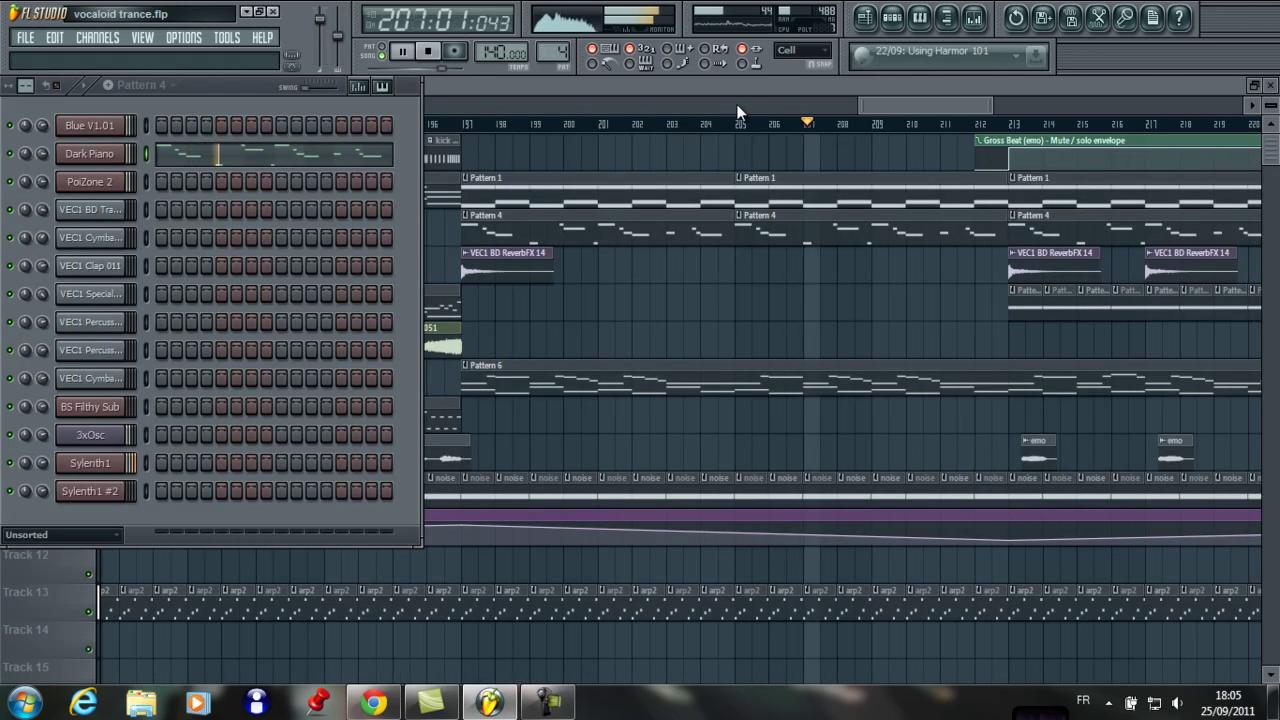
click(886, 91)
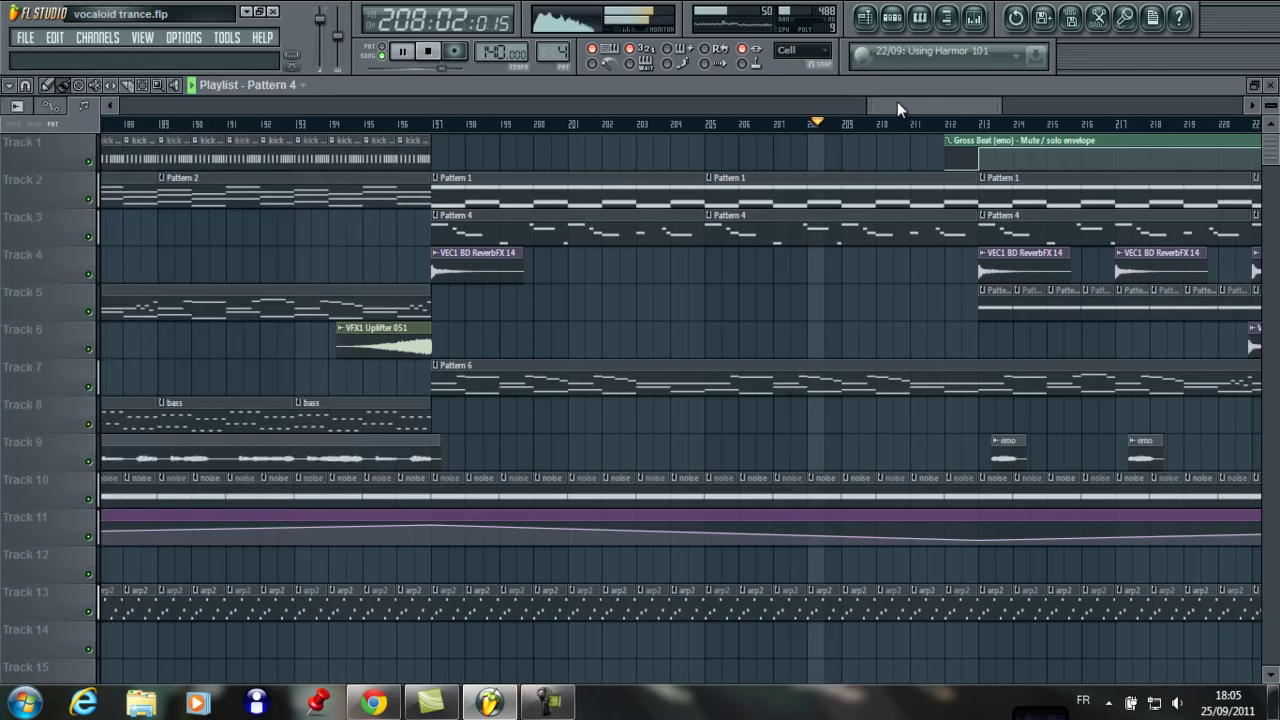
click(869, 19)
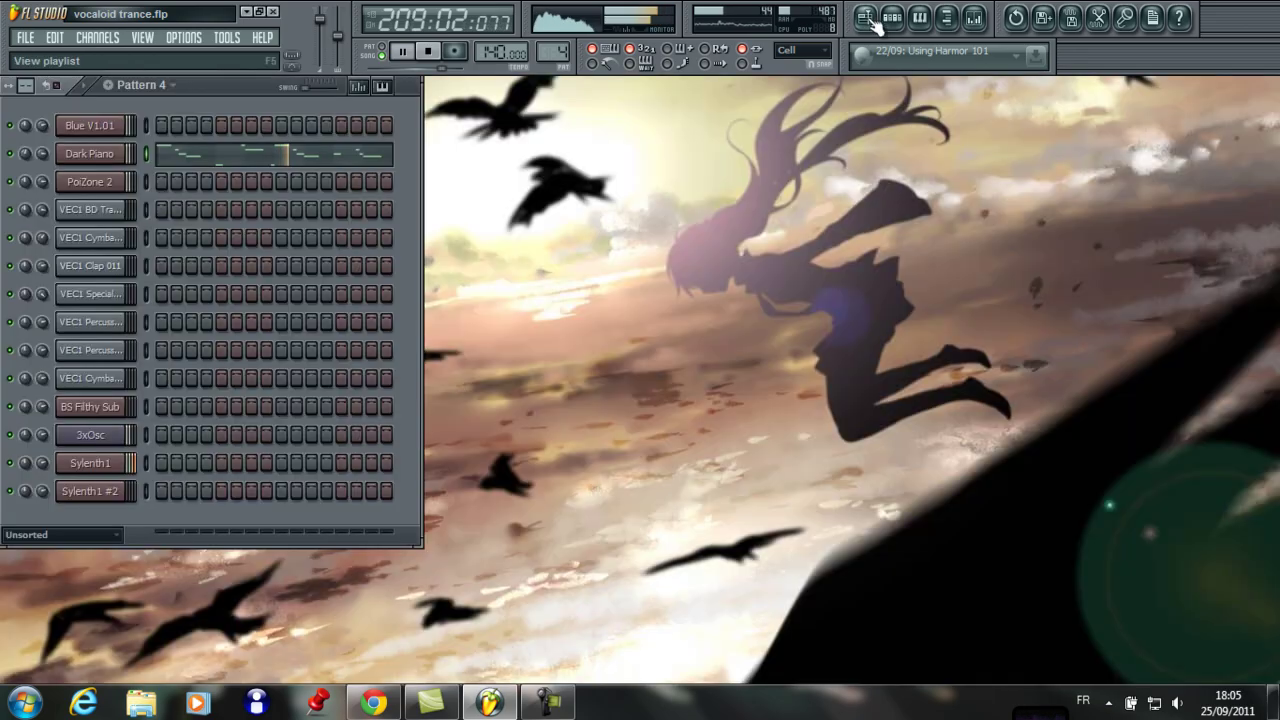
click(892, 19)
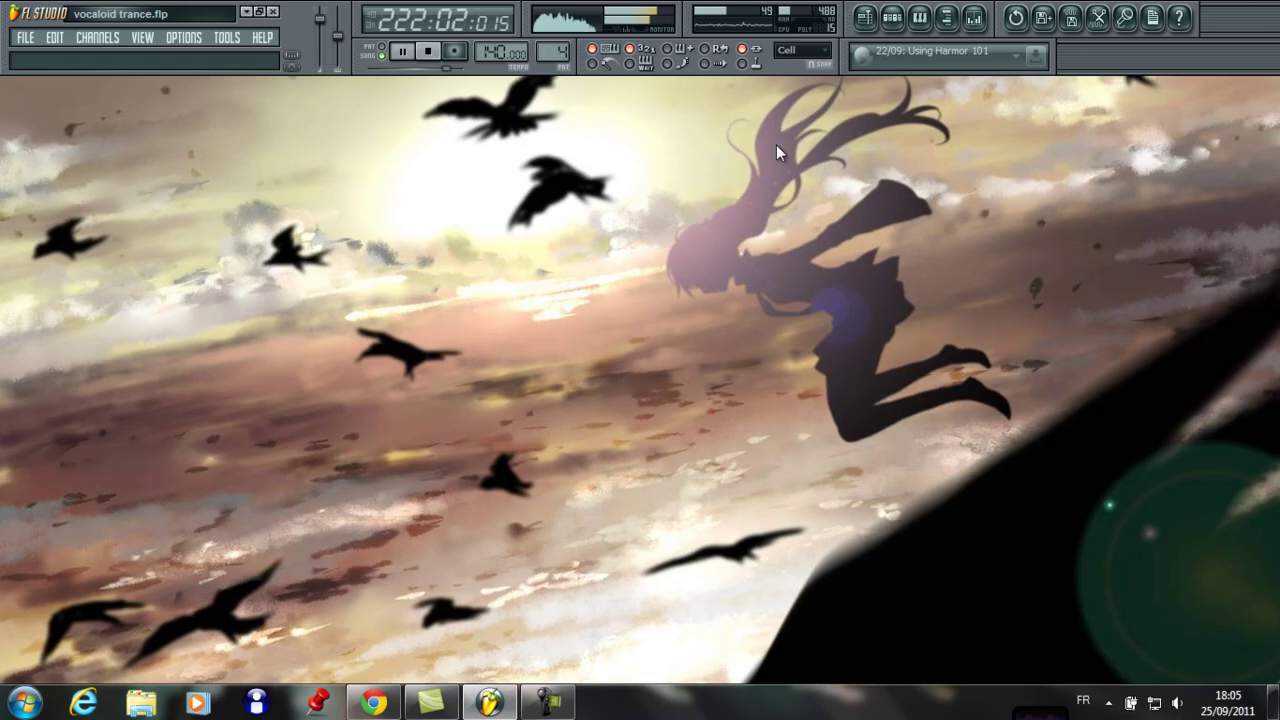
- Show the effects chain on the emo mixer track, then close the Mixer
click(975, 20)
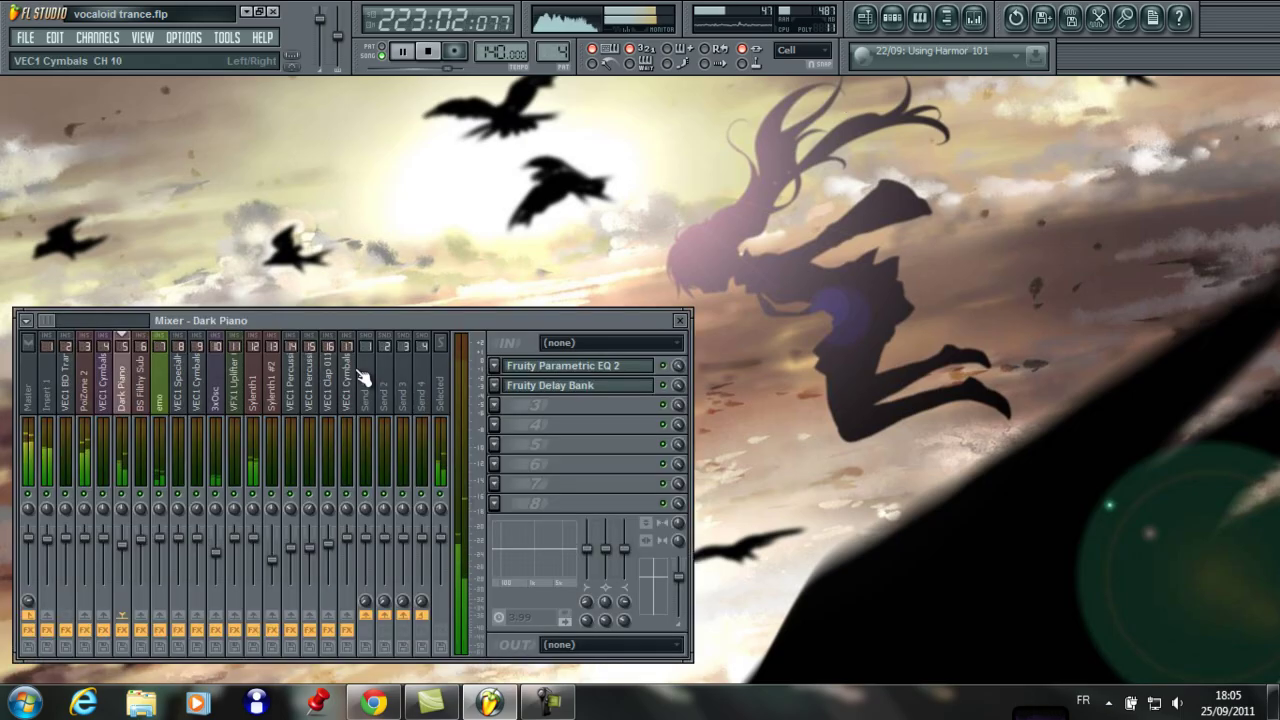
click(168, 416)
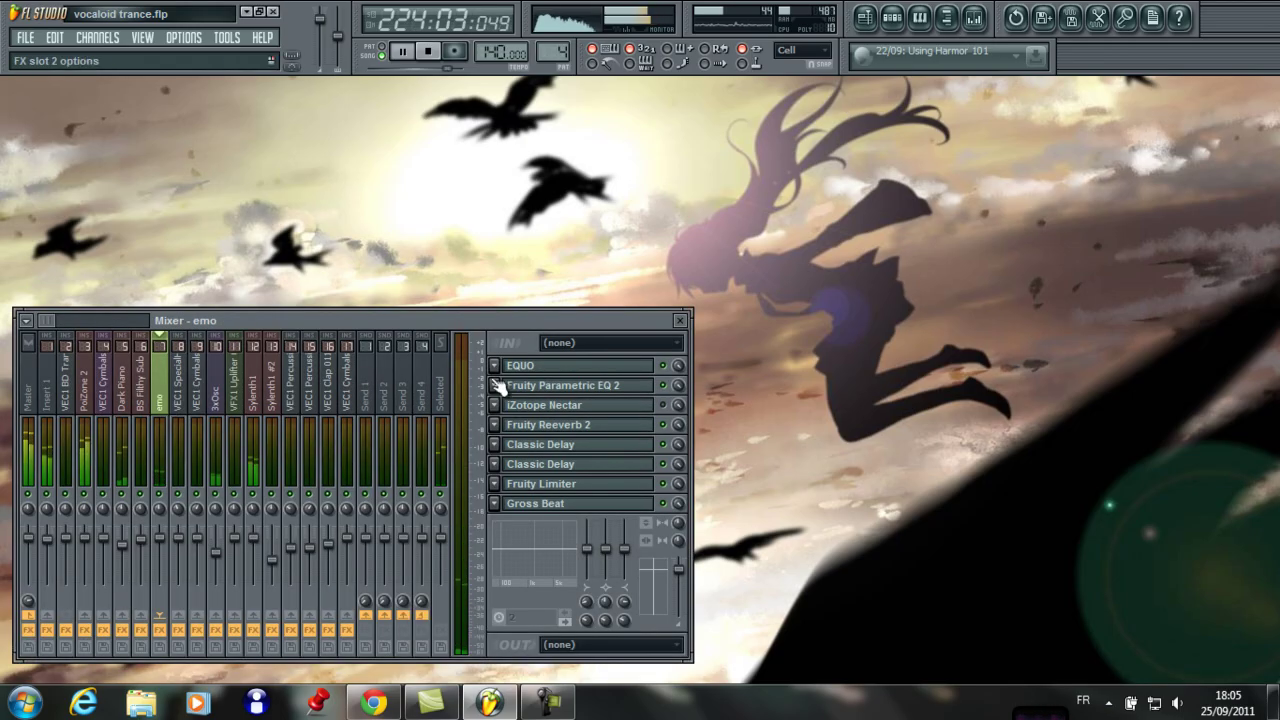
click(680, 322)
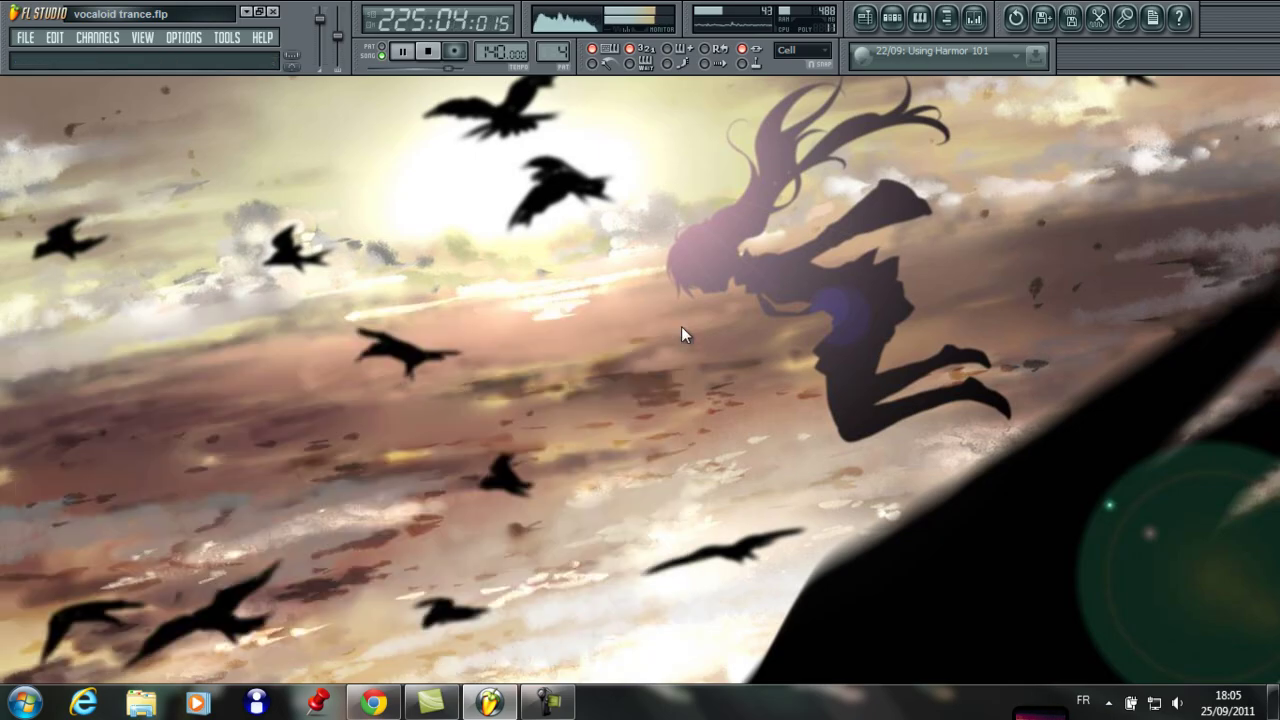
- View the playlist around bars 211 to 269, examine the kick #4 pattern's steps in the step sequencer, and close both windows
click(877, 24)
drag(911, 107, 1192, 94)
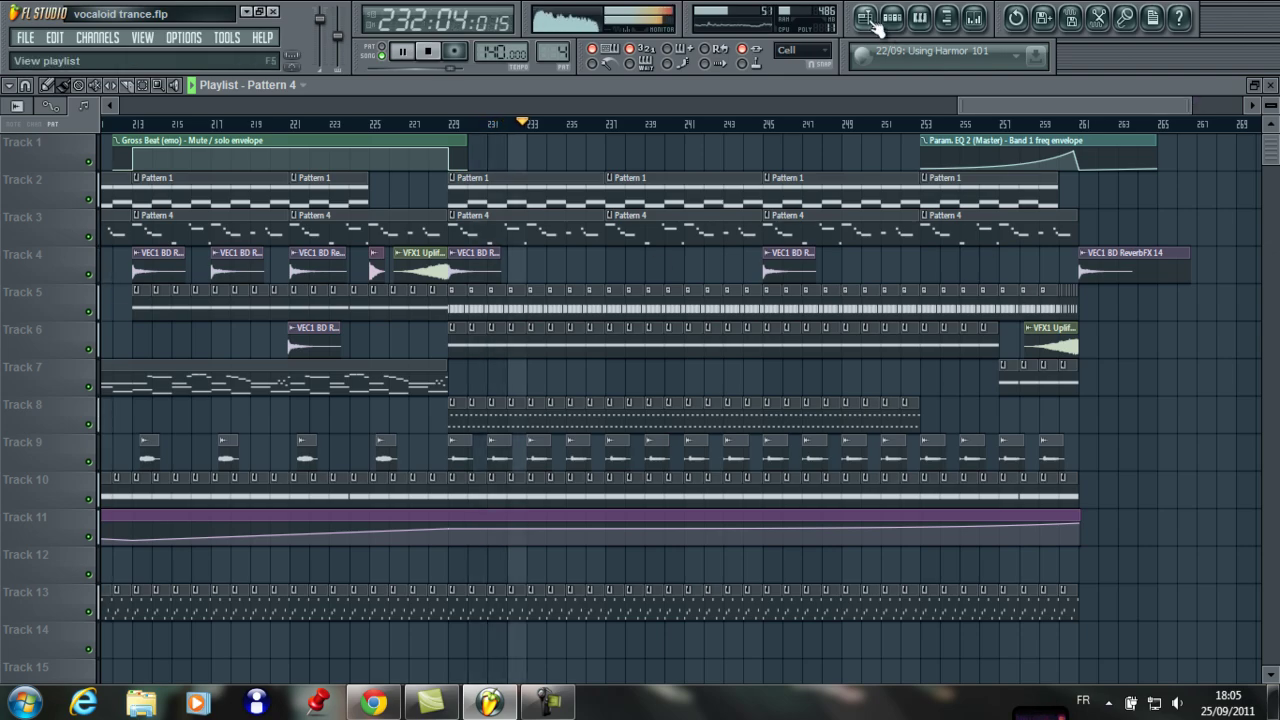
click(534, 309)
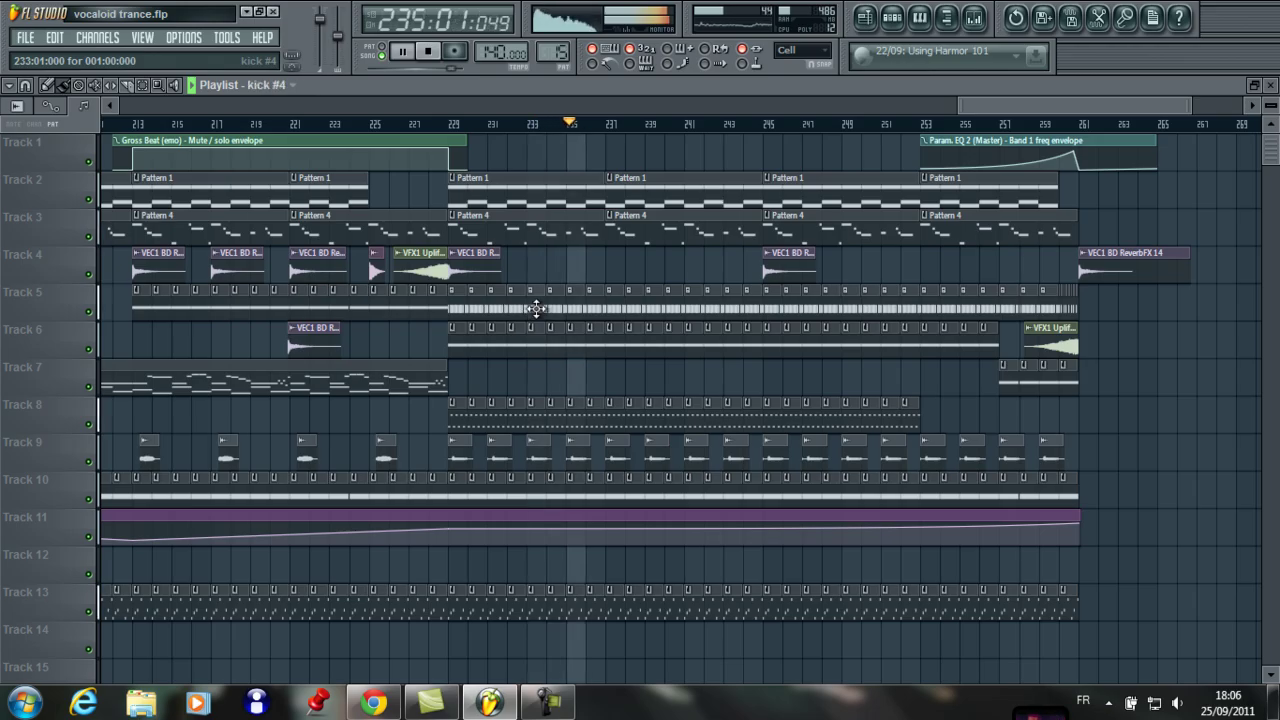
key(F6)
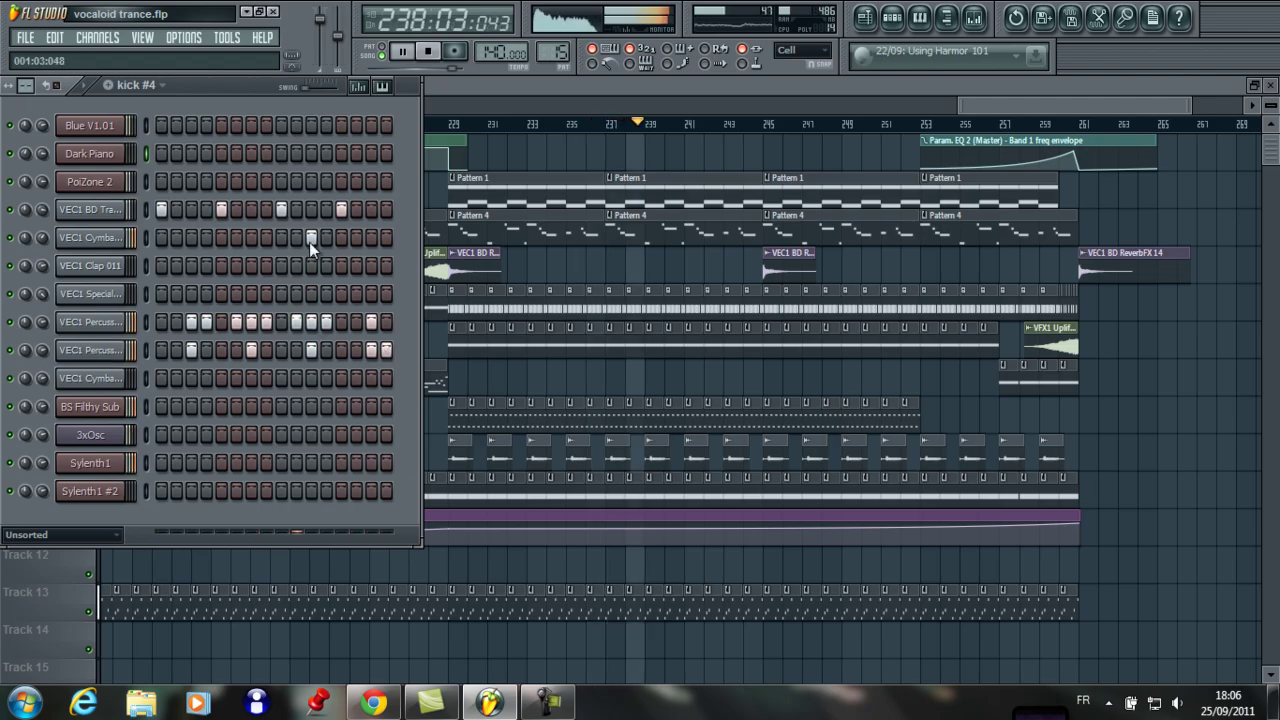
click(866, 18)
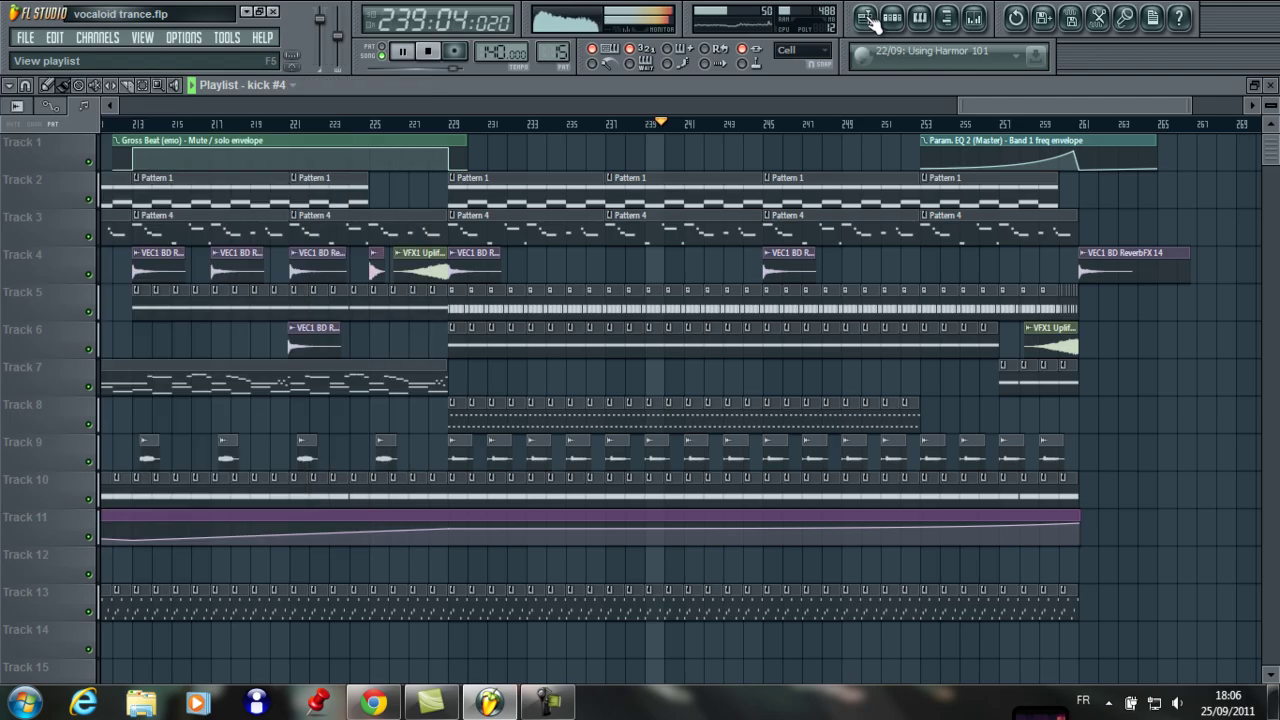
click(866, 18)
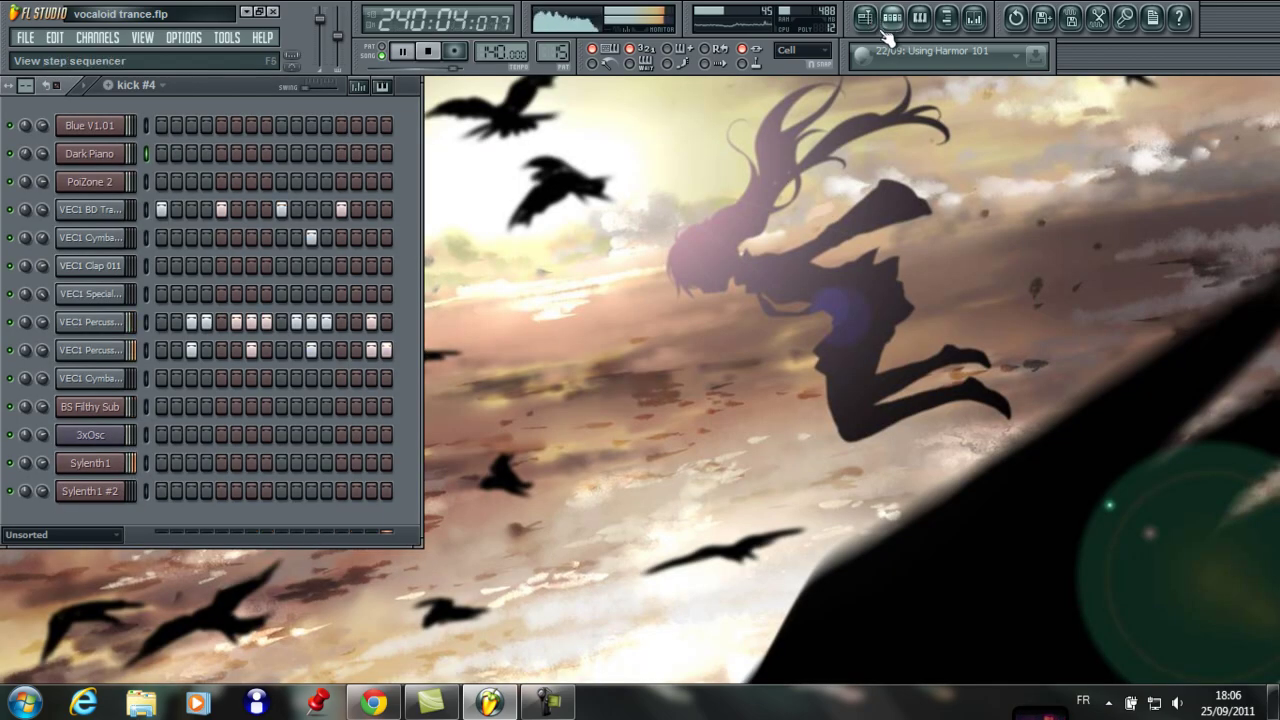
click(893, 20)
- Inspect the Fruity Parametric EQ 2 on the Master mixer track and close the effect
click(973, 19)
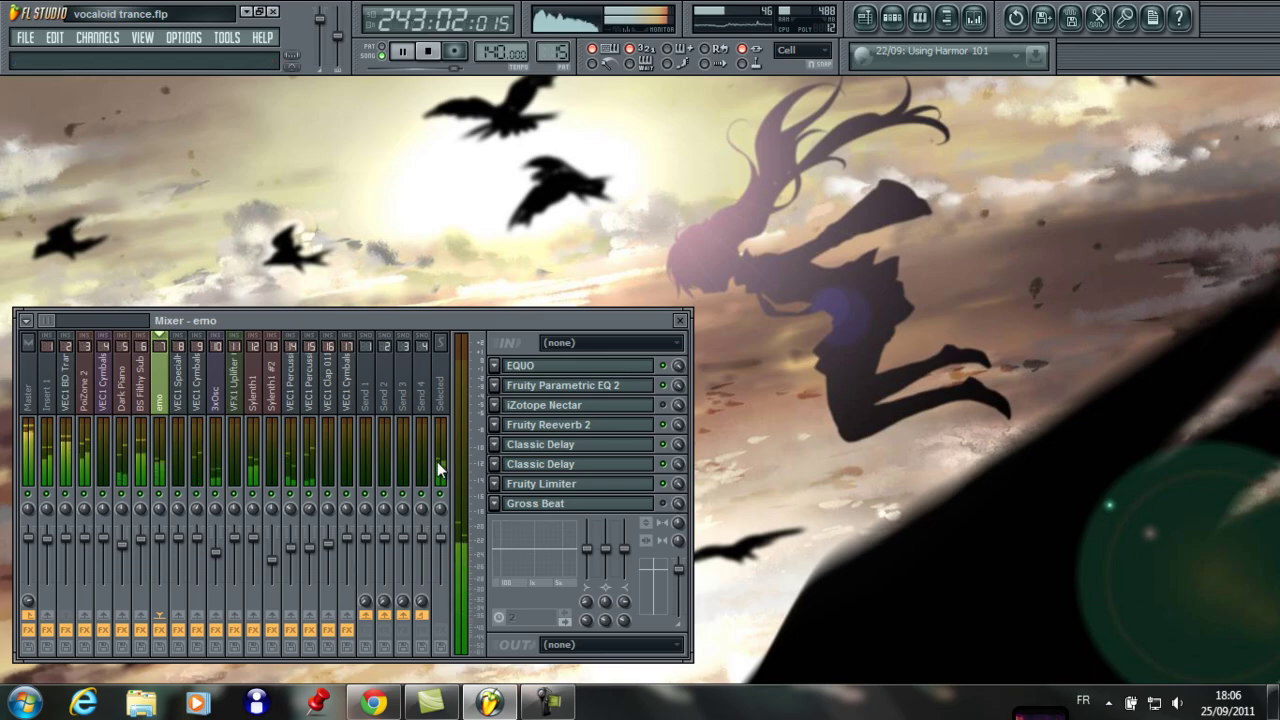
click(30, 395)
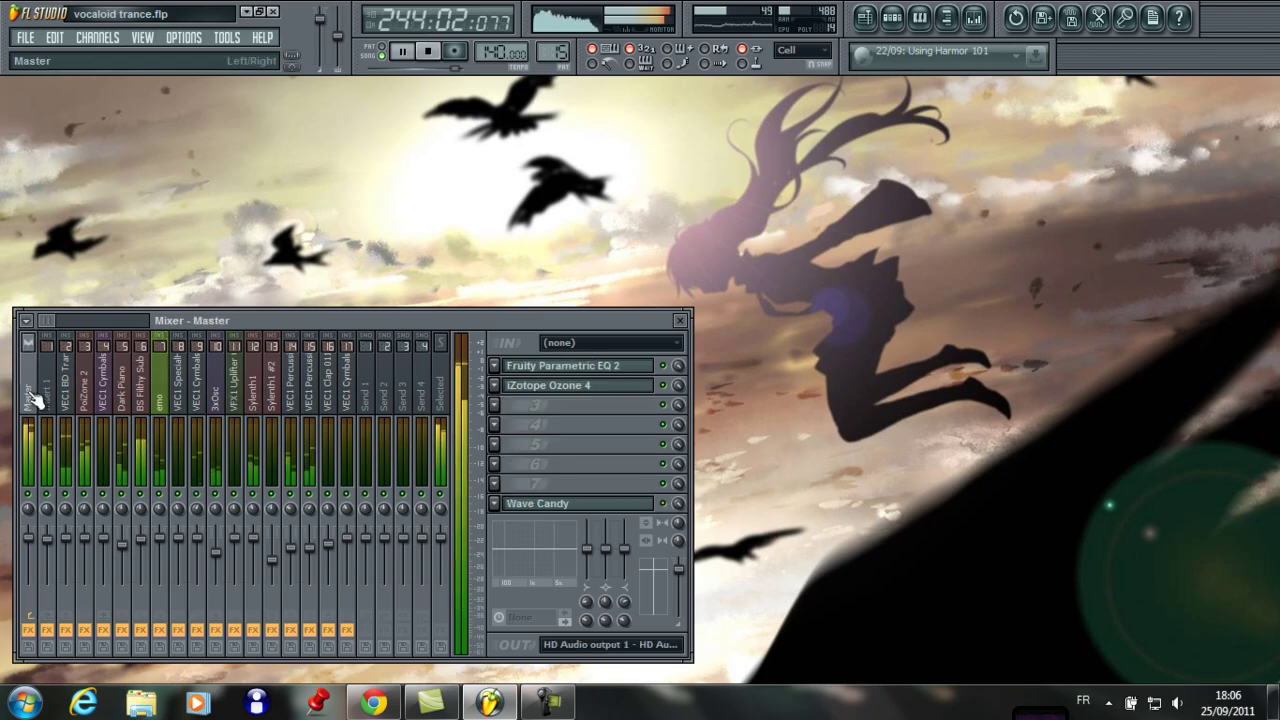
click(634, 367)
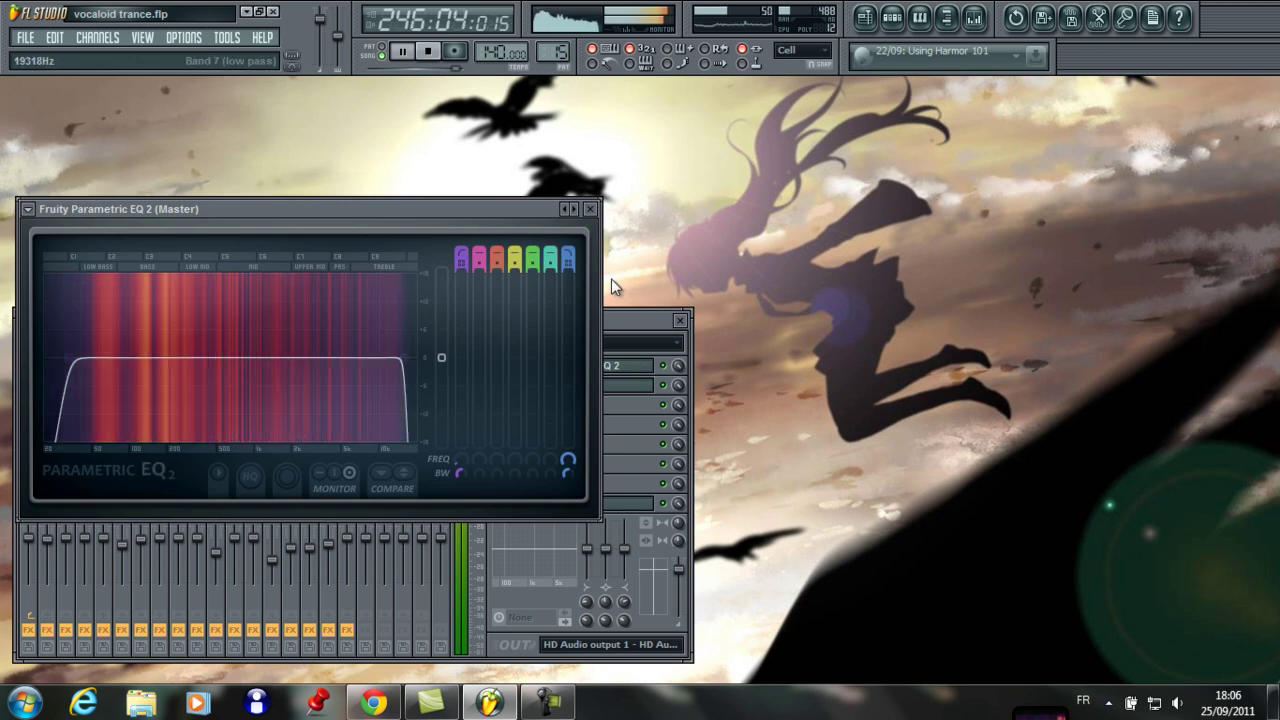
click(592, 209)
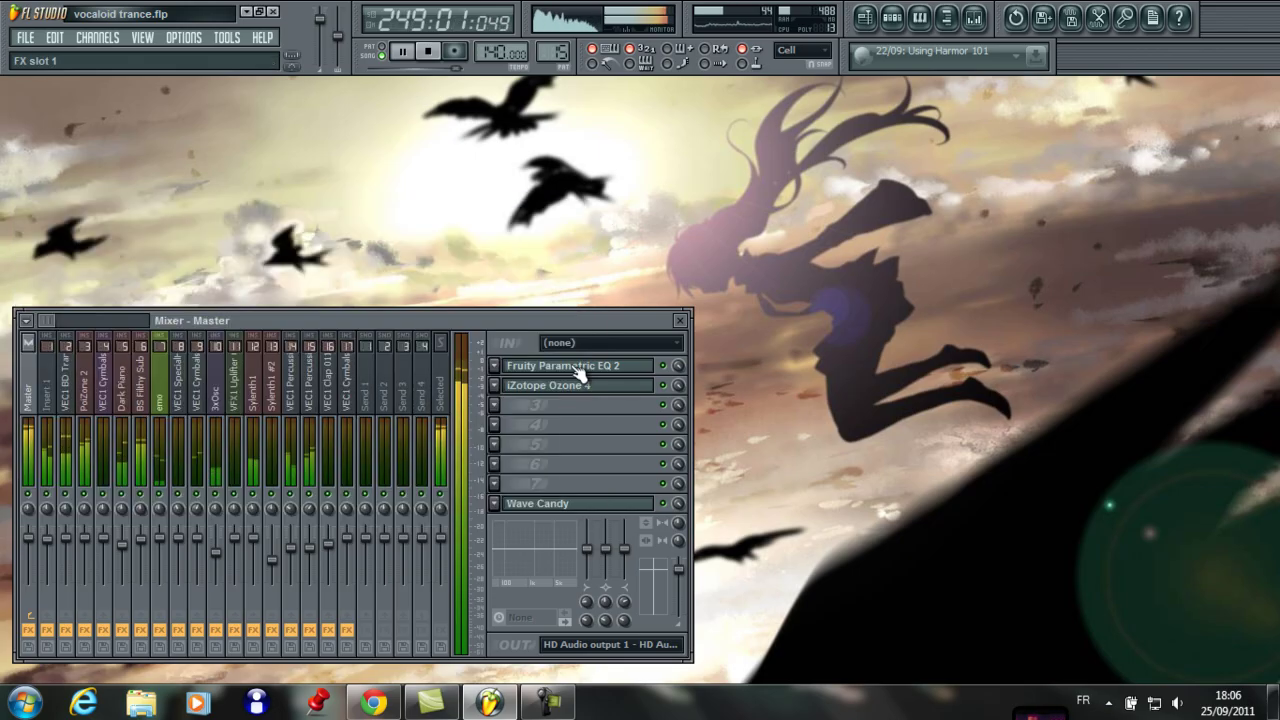
- Examine iZotope Ozone 4's multiband modules, loudness maximizer and paragraphic equalizer on the Master track, then close the plugin
click(572, 386)
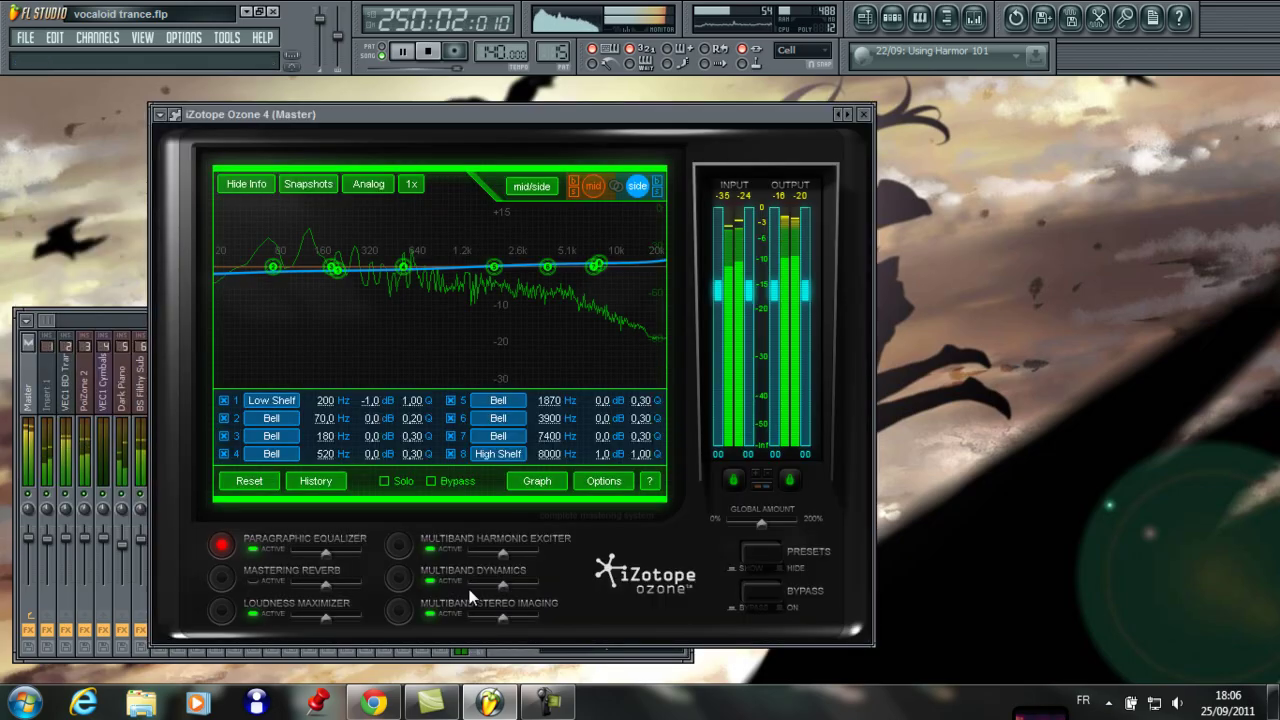
click(398, 578)
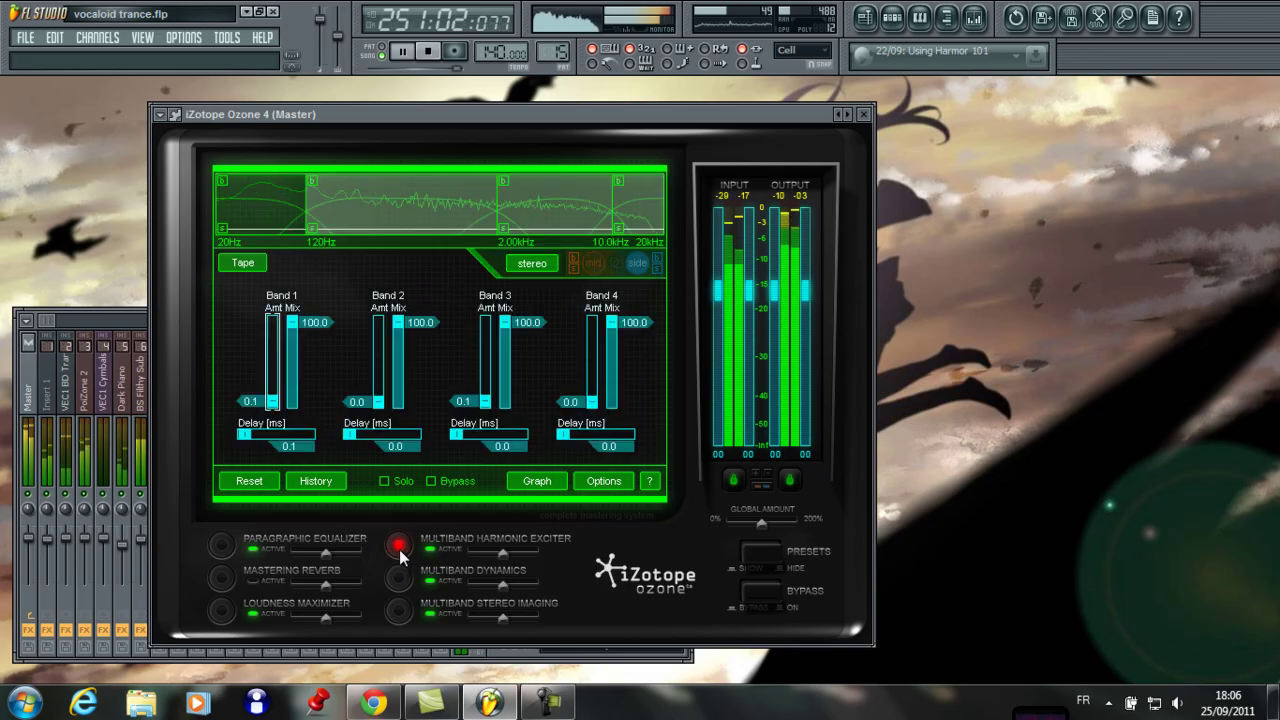
click(399, 610)
click(221, 611)
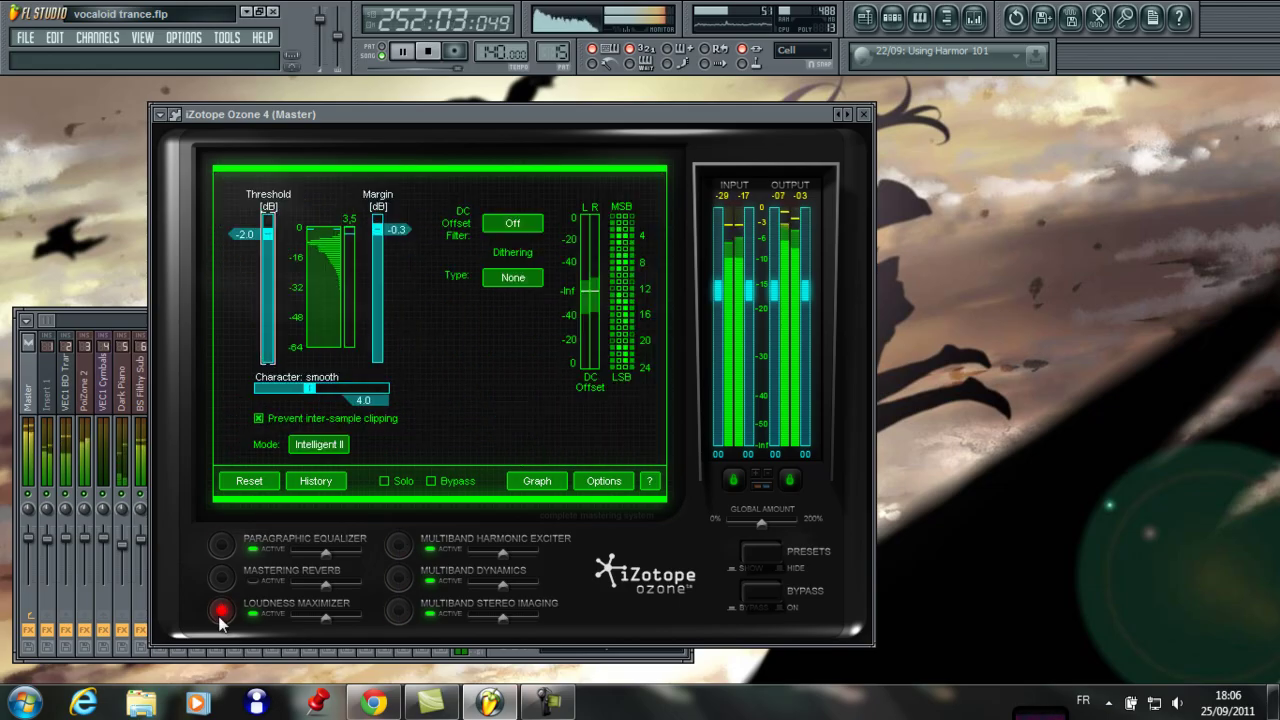
click(221, 545)
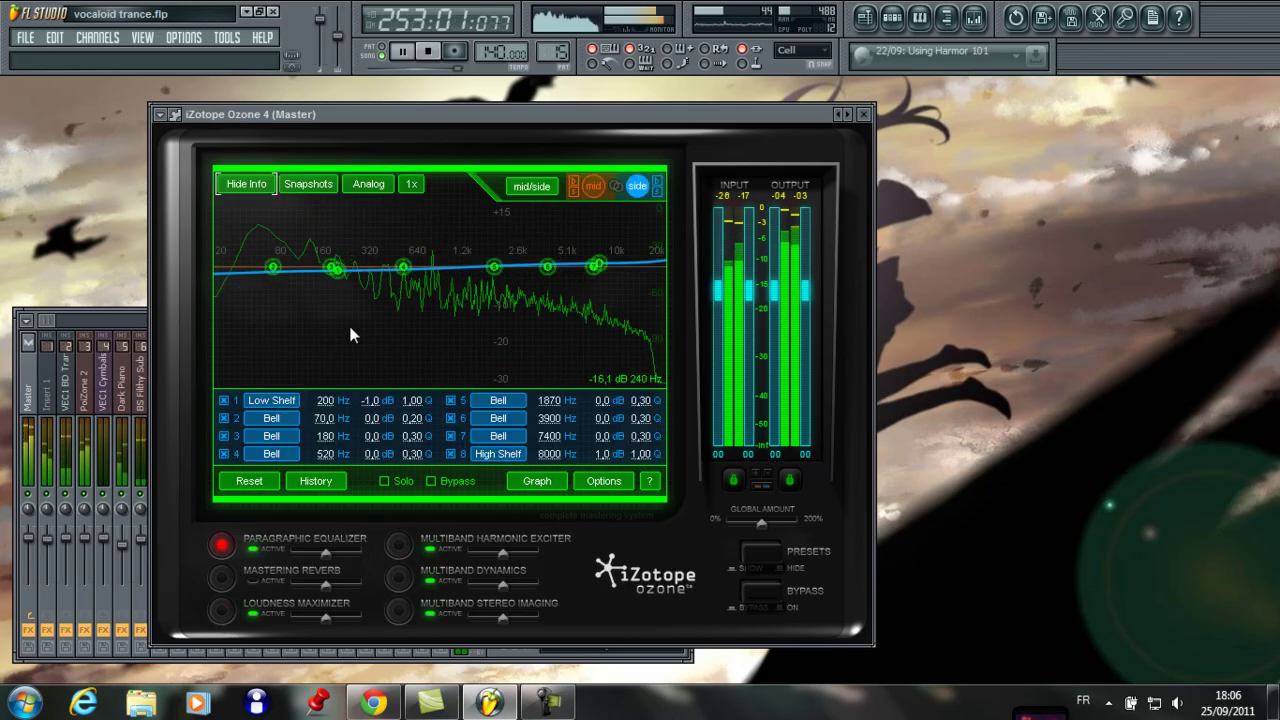
click(865, 116)
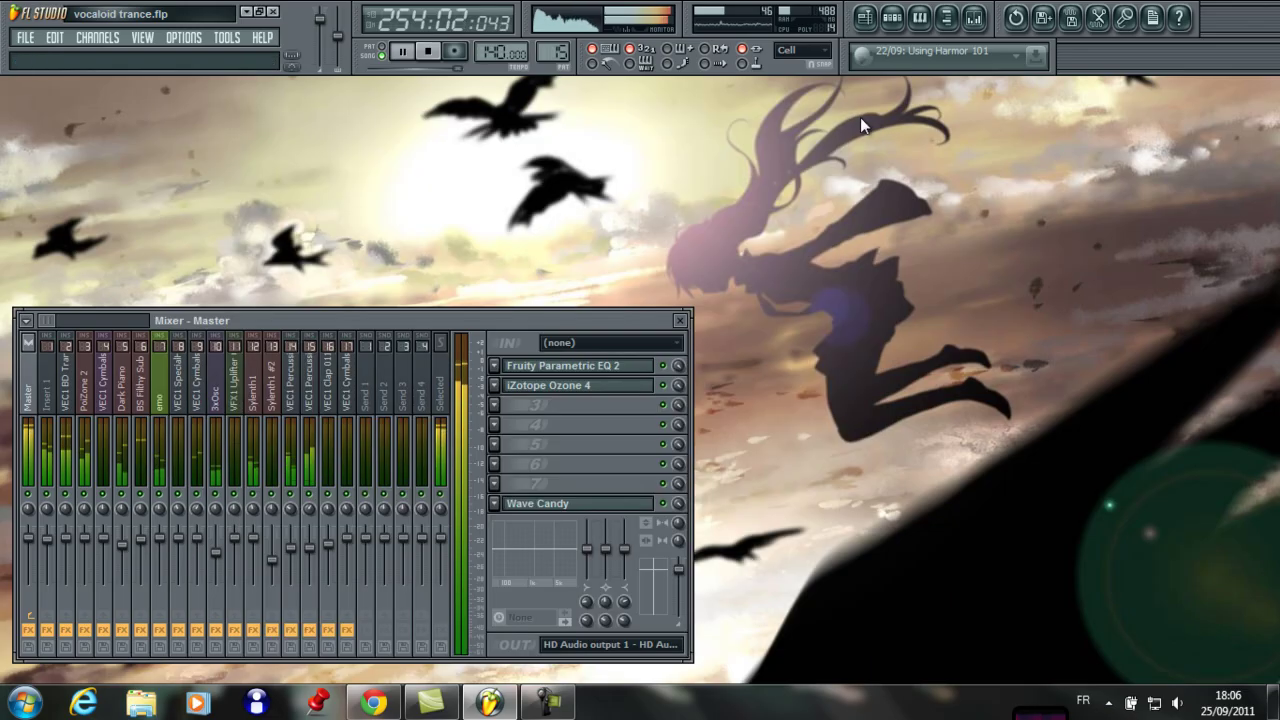
- Close the Mixer and move the Wave Candy spectrum display fully into the workspace
click(681, 321)
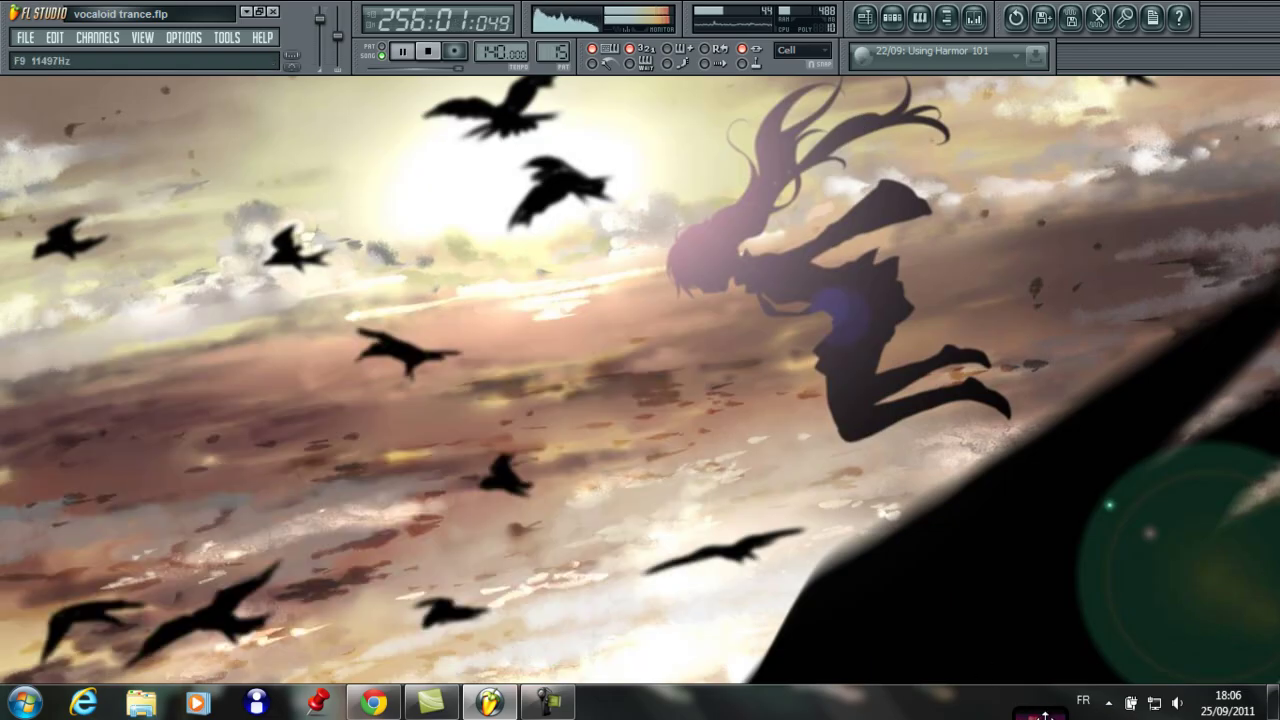
drag(1114, 457, 129, 468)
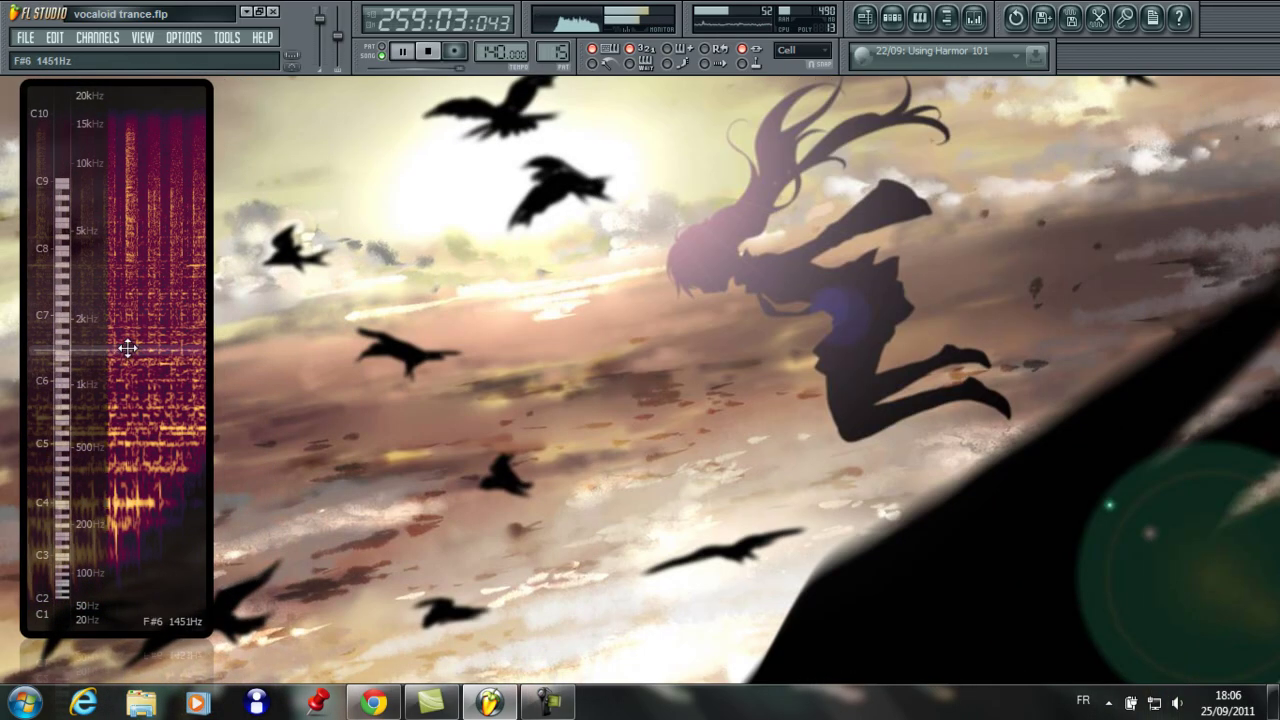